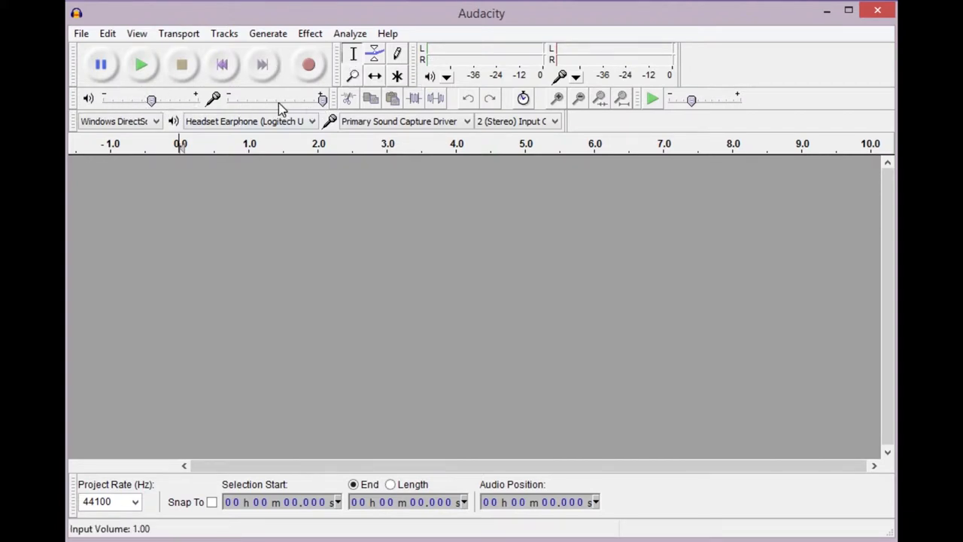
Import Audio Editing Source.wav from the CoyleProjects folder, making a copy of the files before editing.
{"action": "mouse_move", "coordinate": [309, 103]}
{"action": "left_click", "coordinate": [80, 34]}
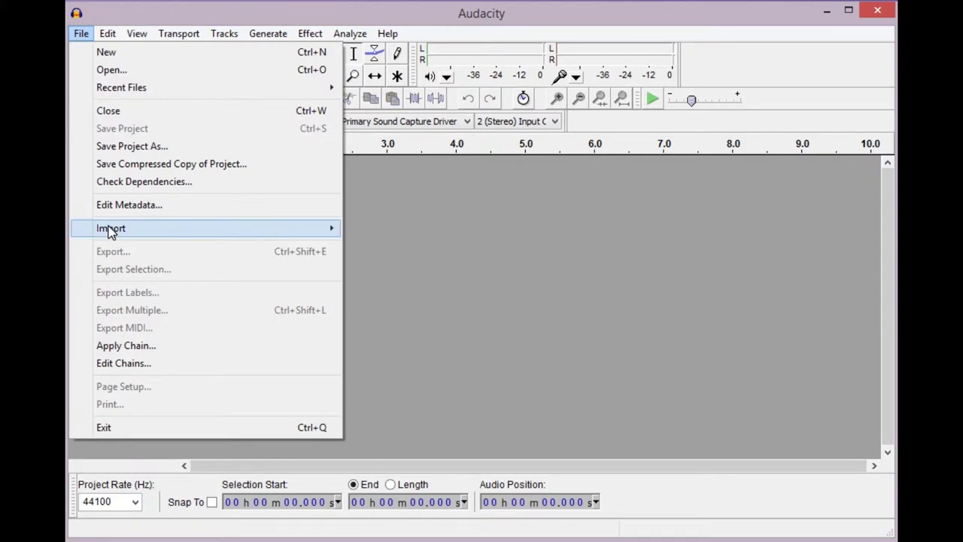
{"action": "mouse_move", "coordinate": [110, 229]}
{"action": "left_click", "coordinate": [389, 230]}
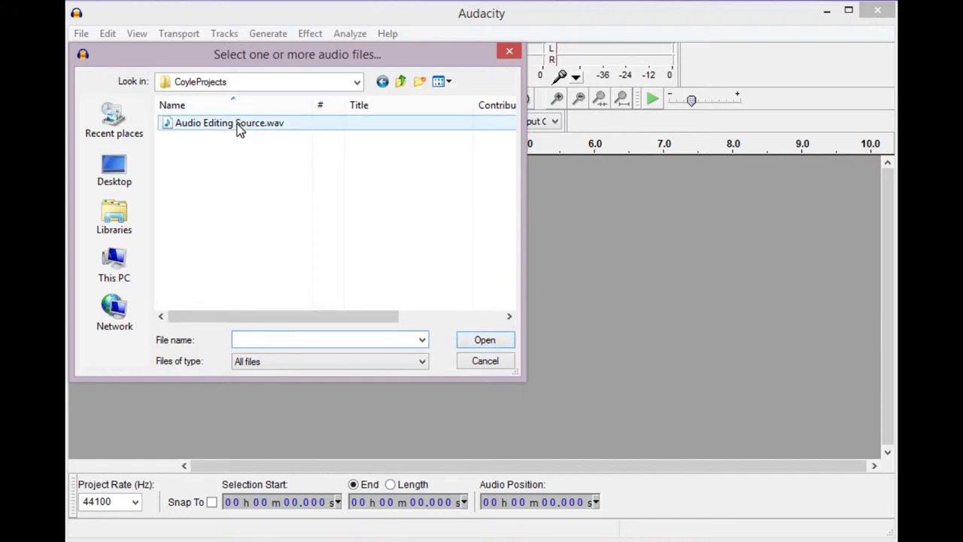
{"action": "left_click", "coordinate": [239, 127]}
{"action": "left_click", "coordinate": [485, 341]}
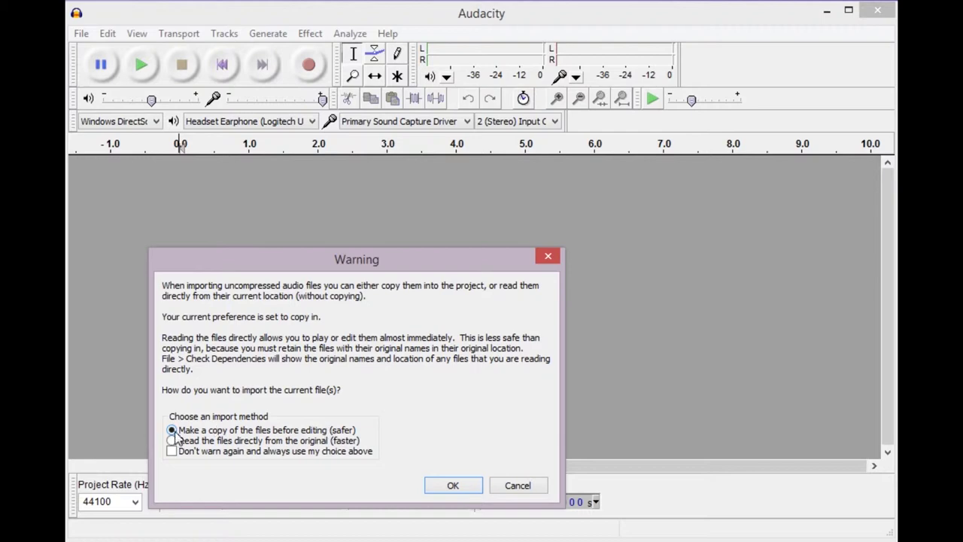
{"action": "left_click", "coordinate": [449, 485]}
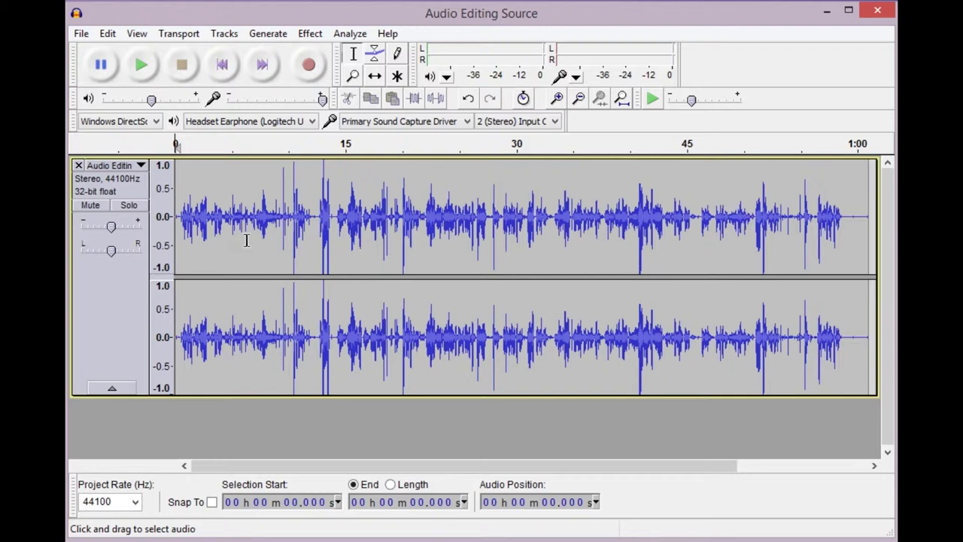
Play the beginning of the imported recording and examine its waveform up close and as a whole project.
{"action": "left_click", "coordinate": [140, 66]}
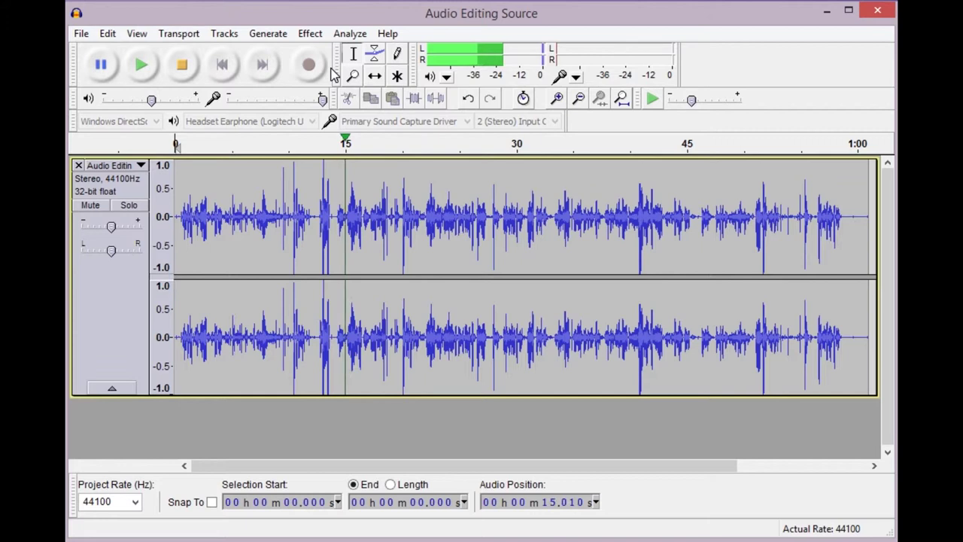
{"action": "left_click", "coordinate": [181, 65]}
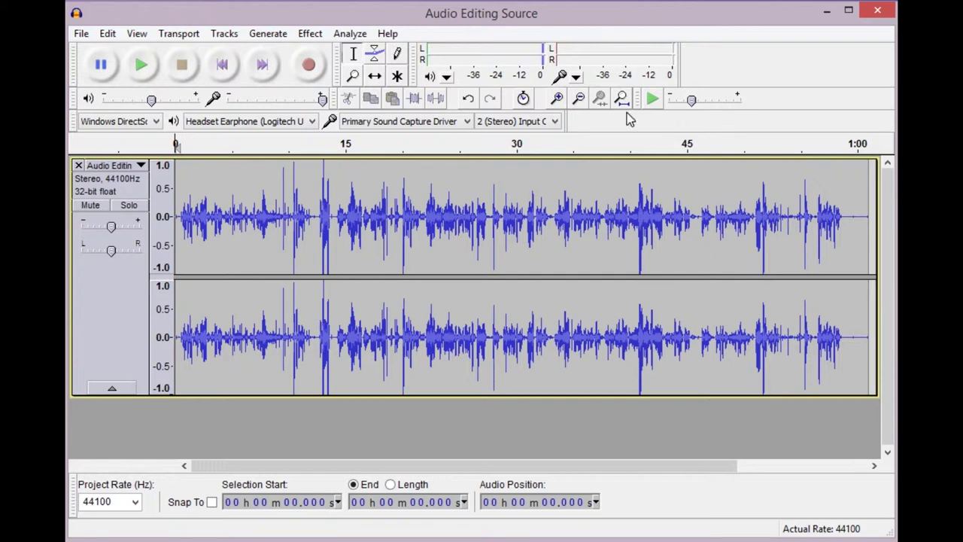
{"action": "left_click", "coordinate": [559, 100]}
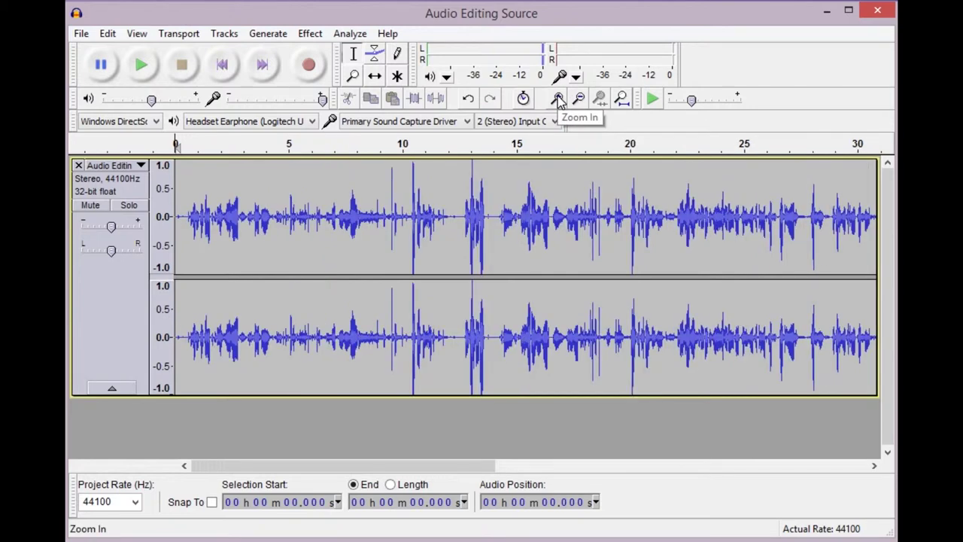
{"action": "left_click", "coordinate": [559, 100]}
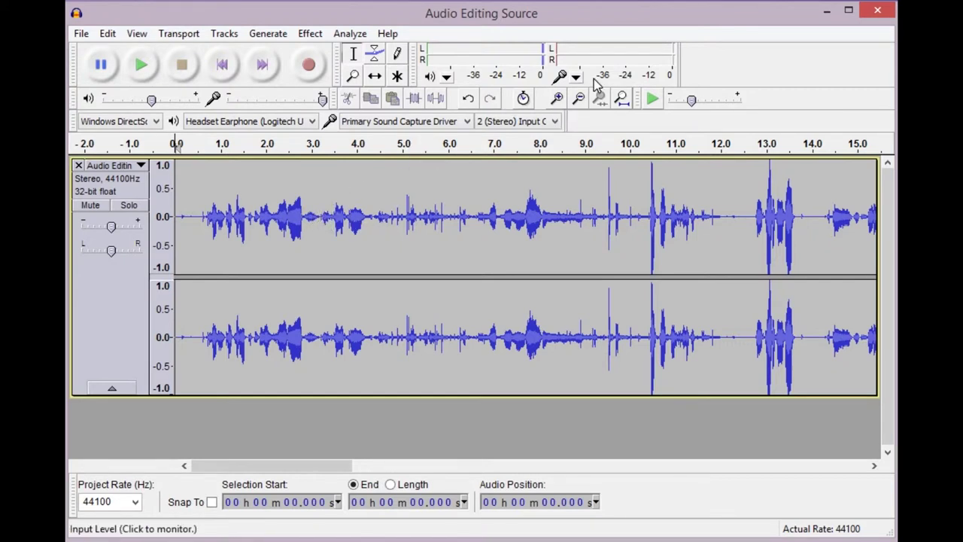
{"action": "left_click", "coordinate": [556, 98]}
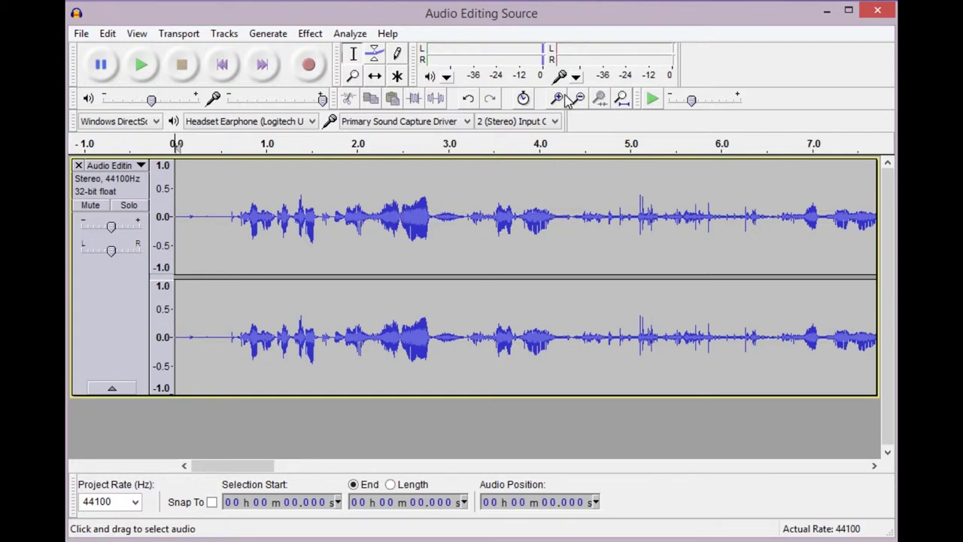
{"action": "left_click", "coordinate": [624, 99]}
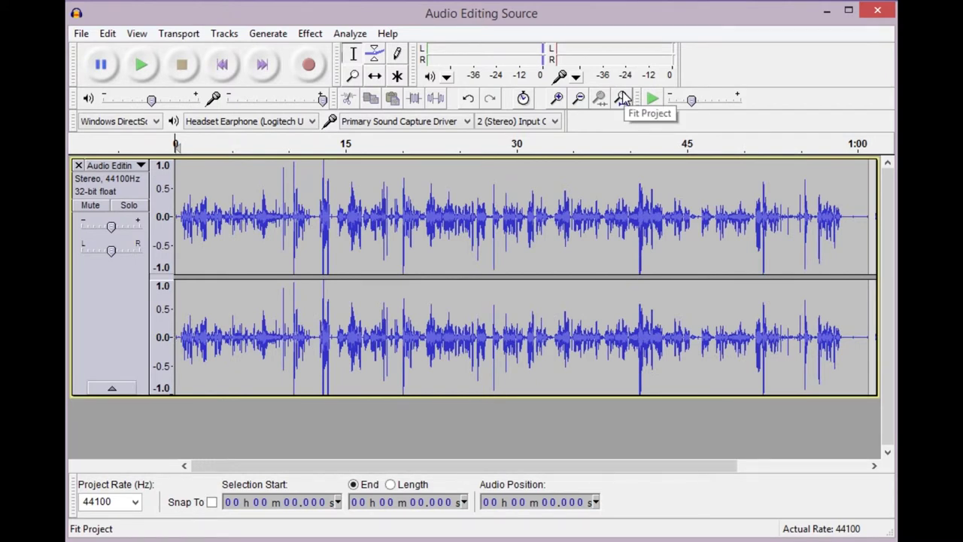
Play the recording from the start with about the first 30 seconds of waveform in view to locate the unwanted passage.
{"action": "left_click", "coordinate": [557, 100]}
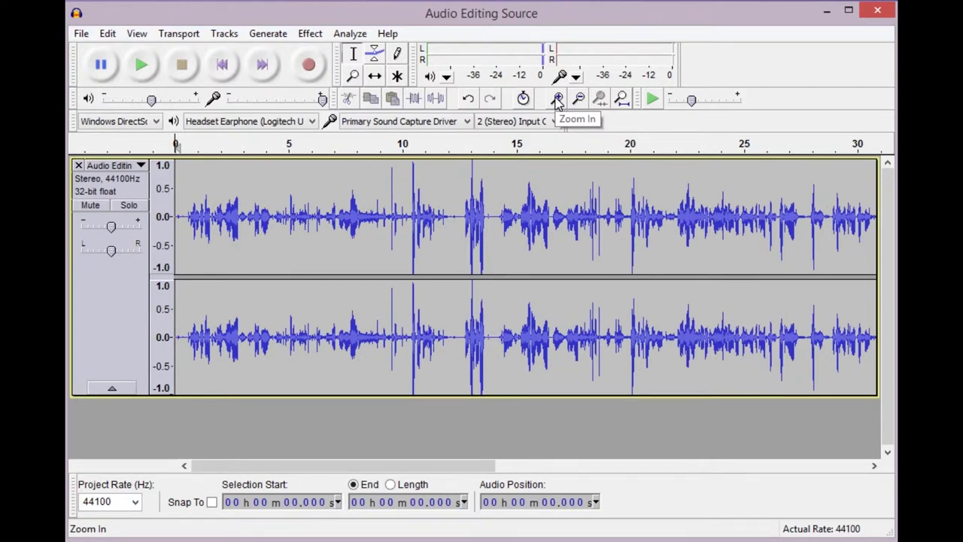
{"action": "left_click", "coordinate": [557, 100]}
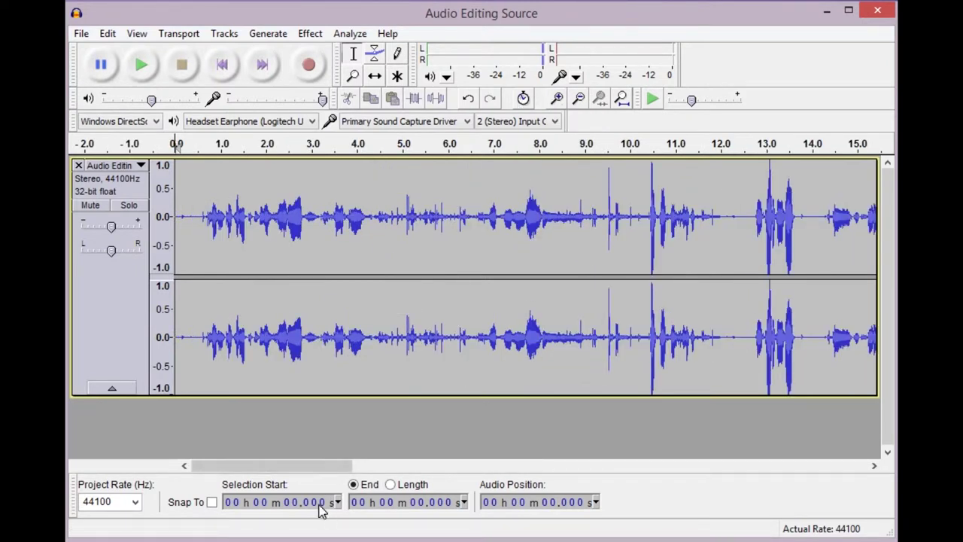
{"action": "left_click", "coordinate": [579, 100]}
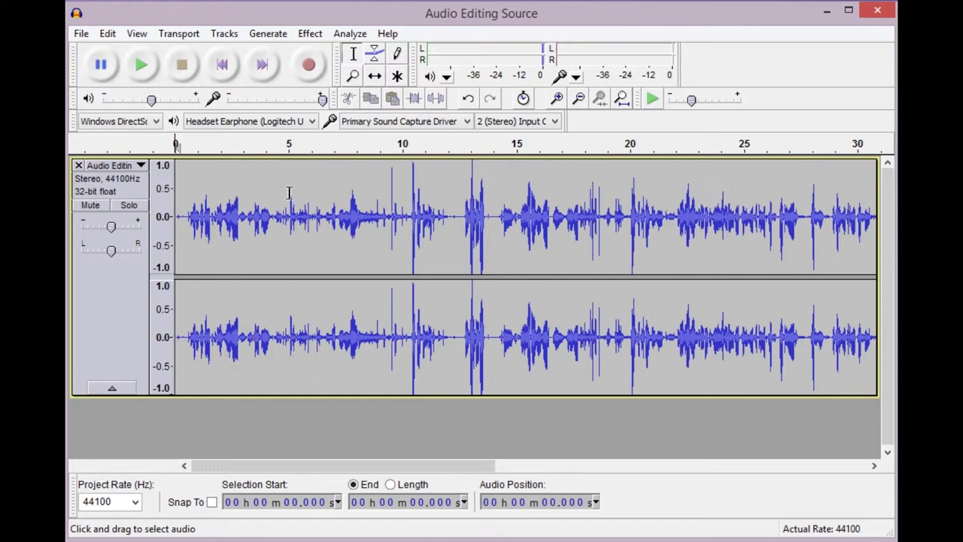
{"action": "left_click", "coordinate": [143, 66]}
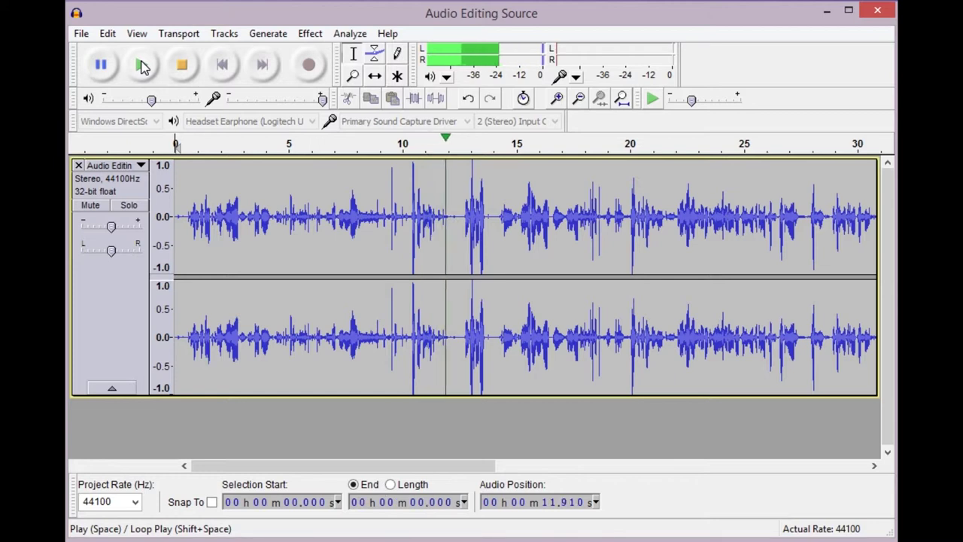
{"action": "left_click", "coordinate": [140, 65]}
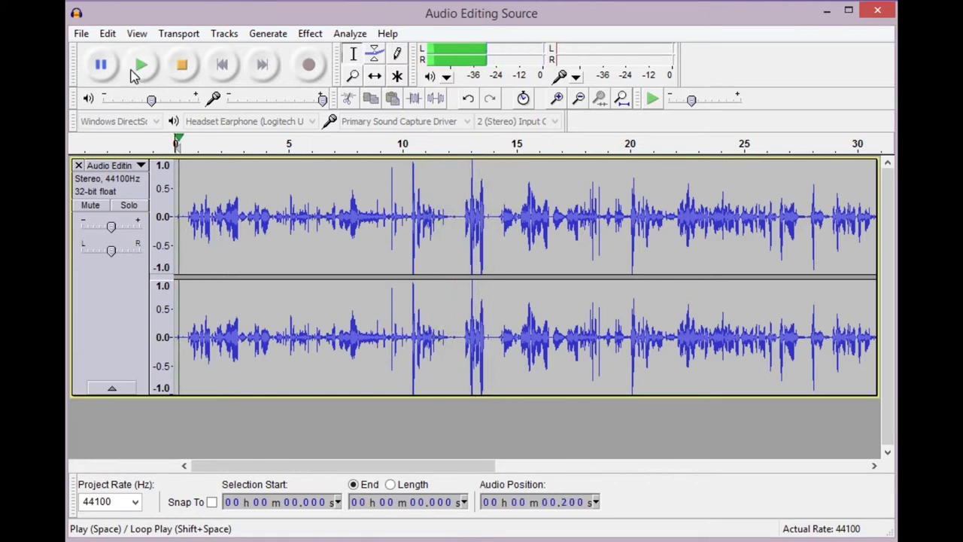
{"action": "left_click", "coordinate": [183, 68]}
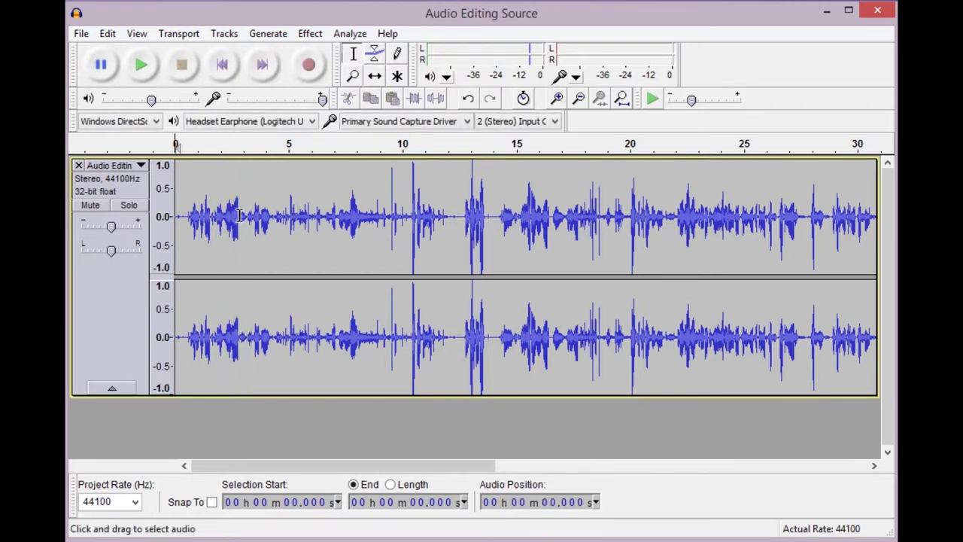
Select the audio from about 2.82 s to 12.70 s and play the selection to check its boundaries.
{"action": "left_click_drag", "start_coordinate": [240, 216], "coordinate": [464, 229]}
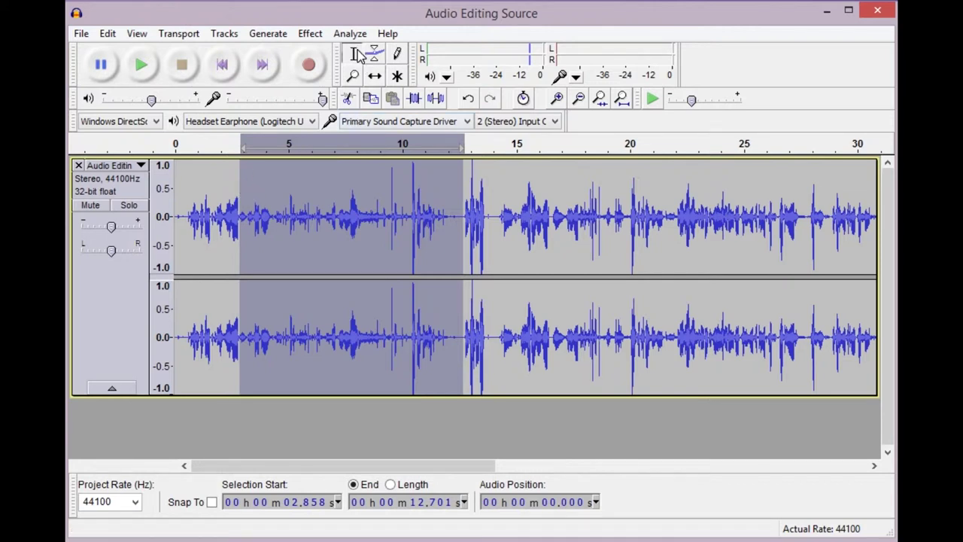
{"action": "left_click", "coordinate": [205, 413]}
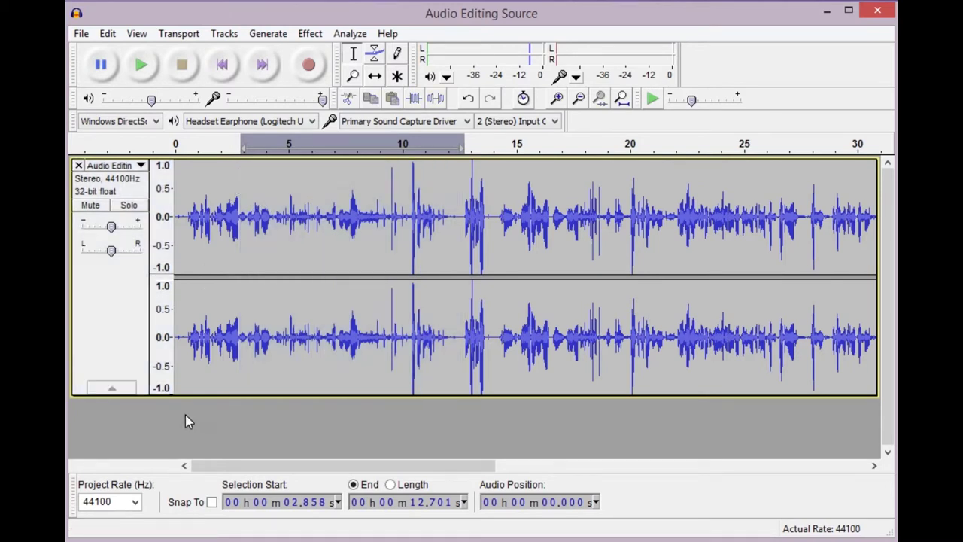
{"action": "left_click", "coordinate": [238, 217]}
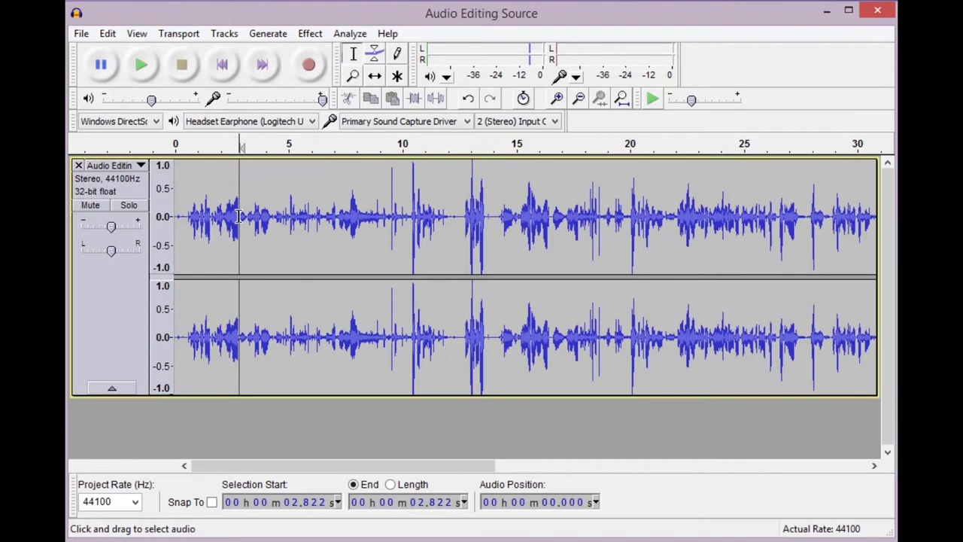
{"action": "left_click_drag", "start_coordinate": [239, 216], "coordinate": [466, 218]}
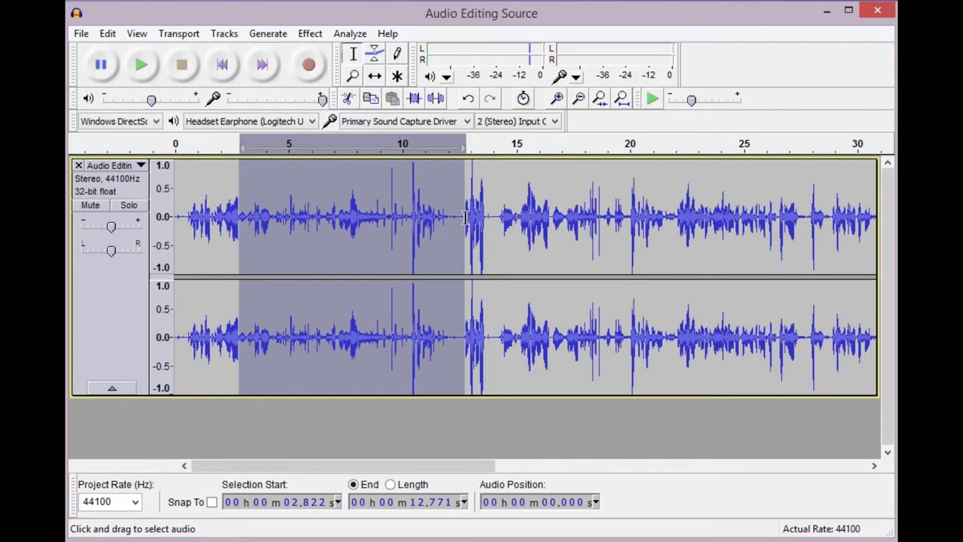
{"action": "left_click_drag", "start_coordinate": [466, 218], "coordinate": [464, 218]}
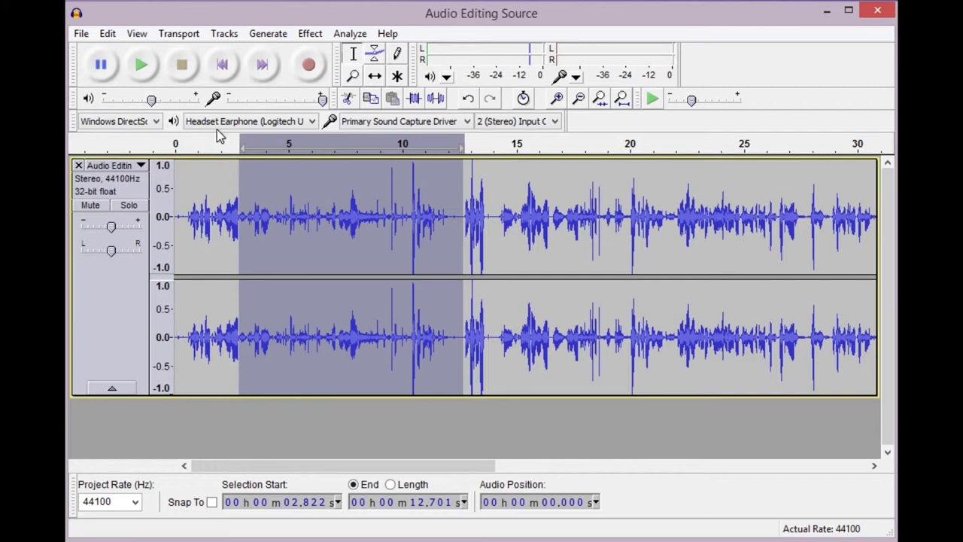
{"action": "left_click", "coordinate": [107, 34]}
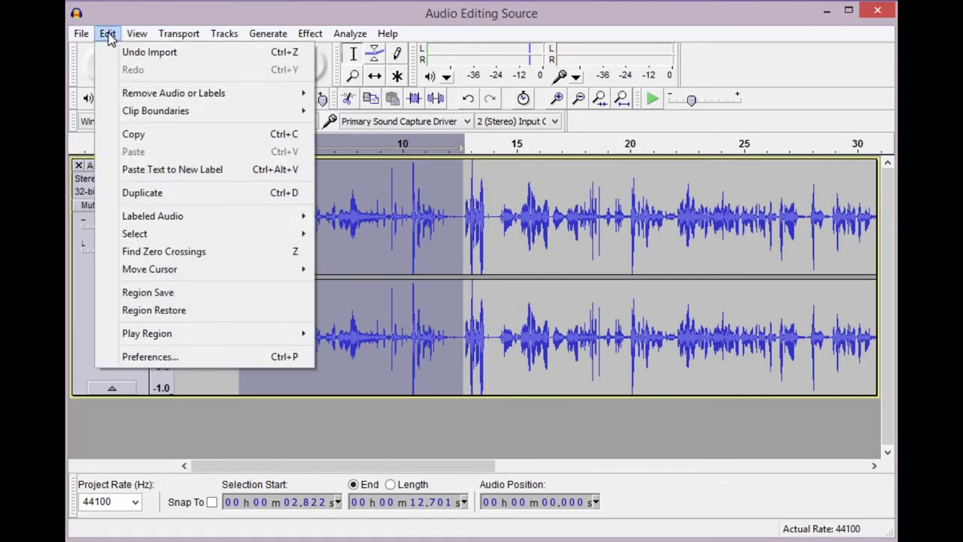
{"action": "left_click", "coordinate": [107, 35]}
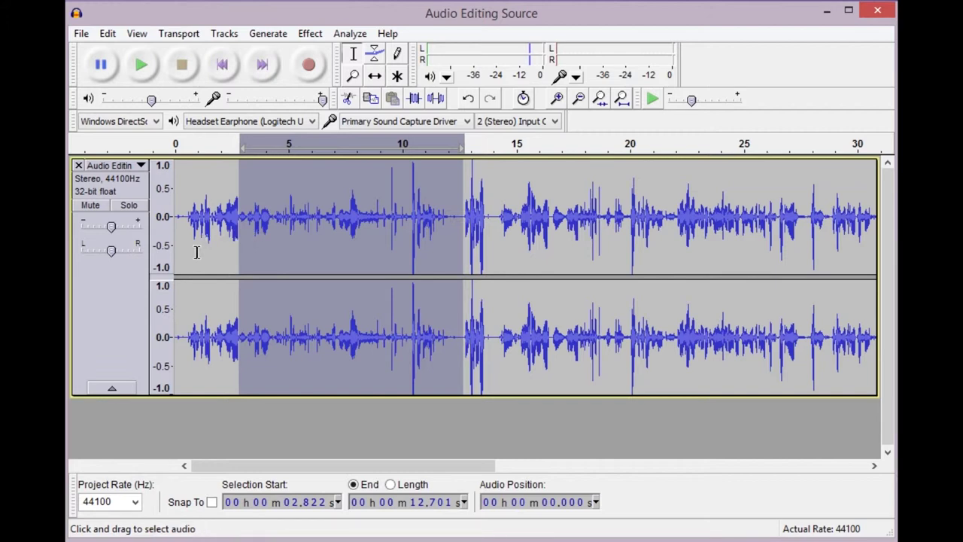
{"action": "key", "text": "space"}
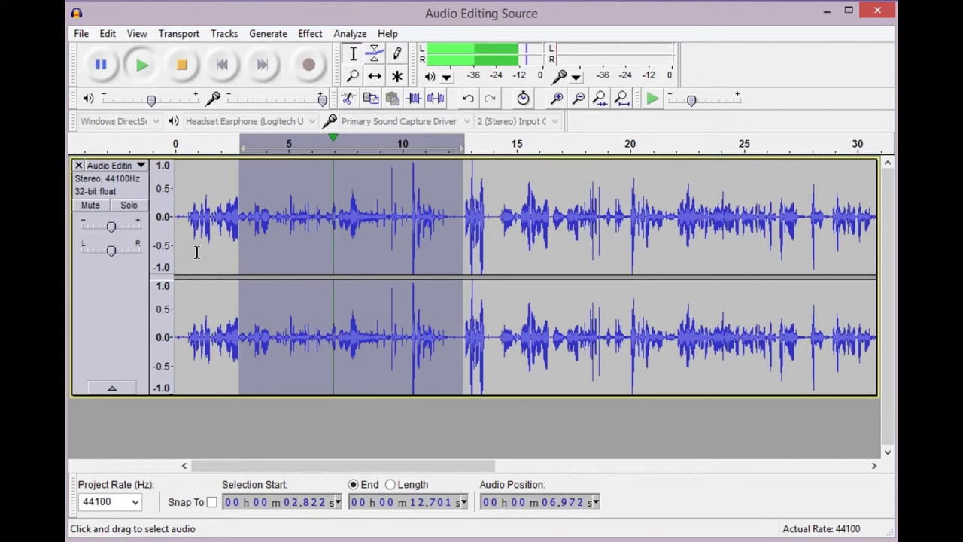
{"action": "key", "text": "space"}
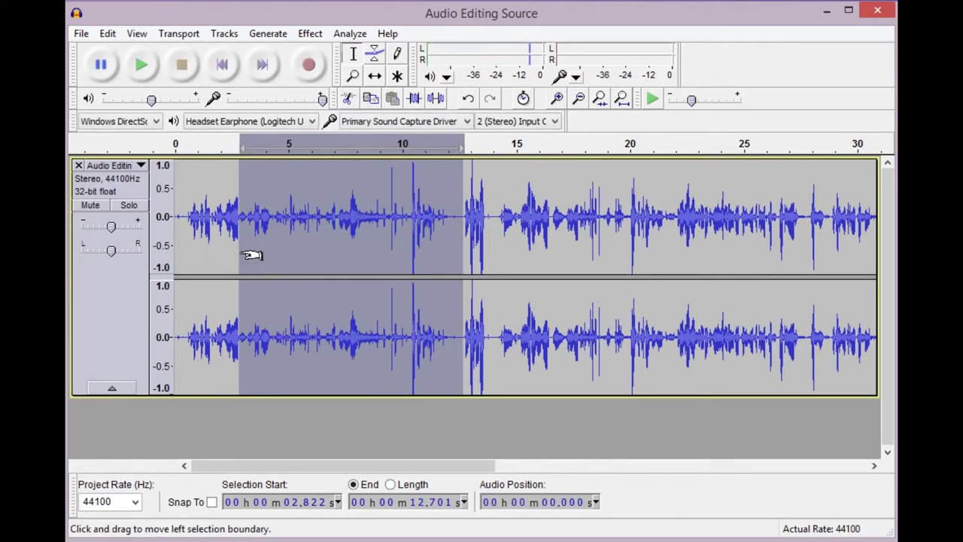
Move the selection's start to about 4.38 s, keeping its end at about 12.70 s, and delete the selected audio.
{"action": "left_click_drag", "start_coordinate": [250, 256], "coordinate": [285, 257]}
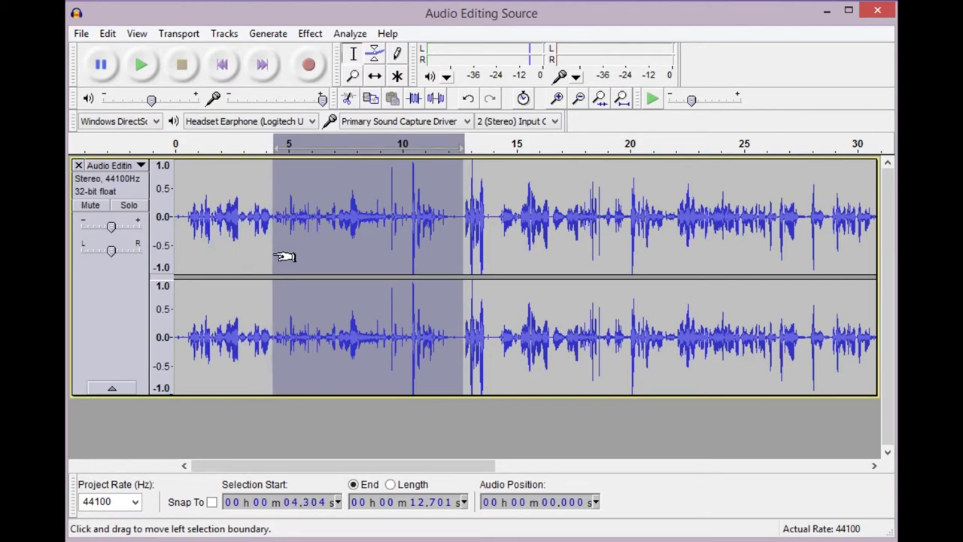
{"action": "key", "text": "space"}
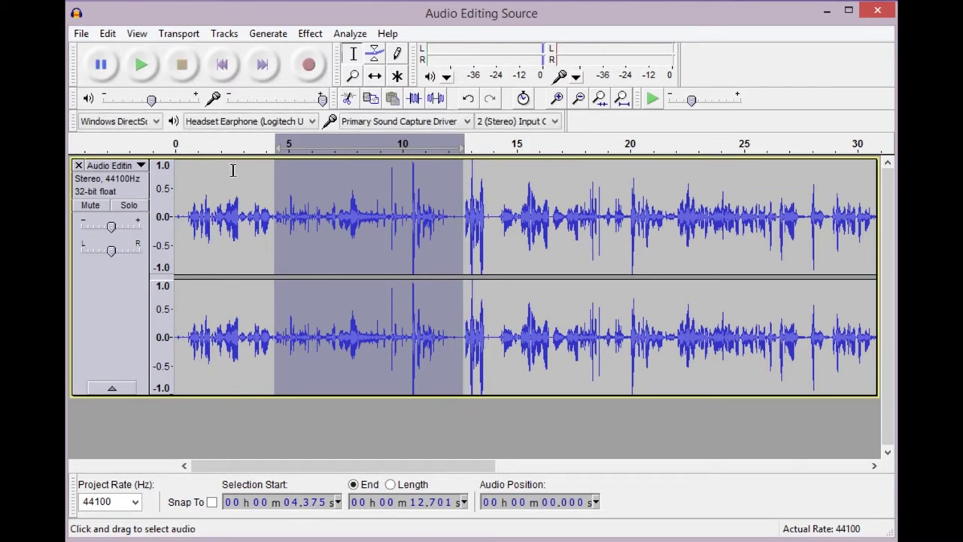
{"action": "left_click", "coordinate": [108, 35]}
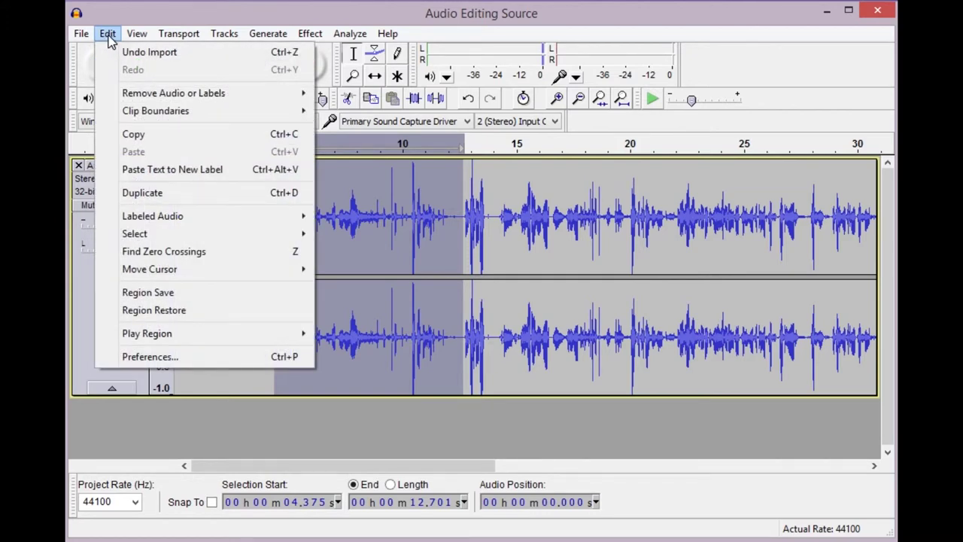
{"action": "mouse_move", "coordinate": [230, 35]}
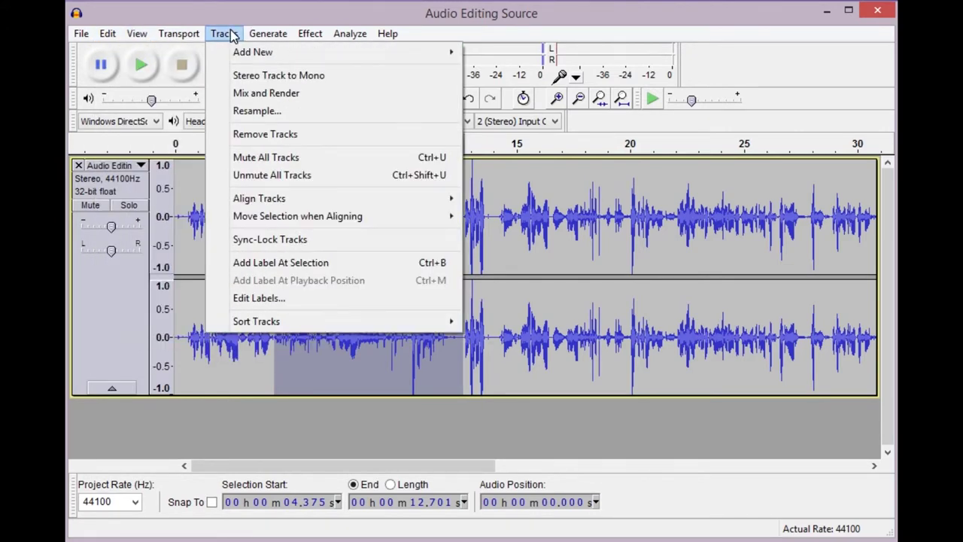
{"action": "mouse_move", "coordinate": [109, 35]}
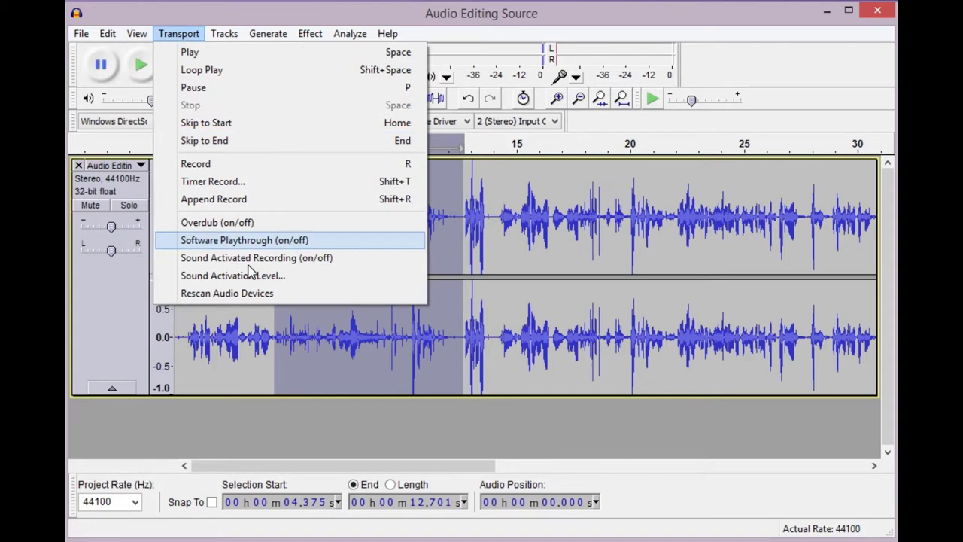
{"action": "left_click", "coordinate": [153, 441]}
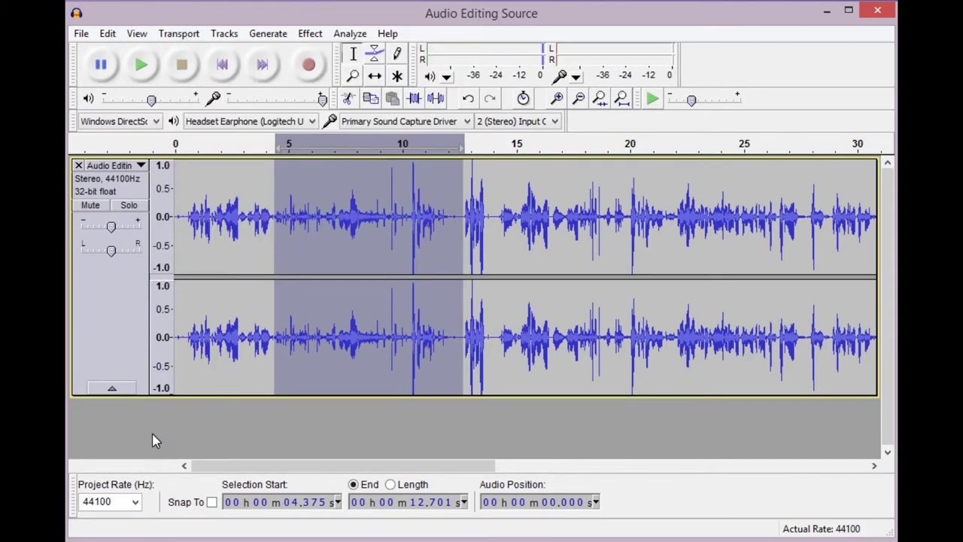
{"action": "key", "text": "Delete"}
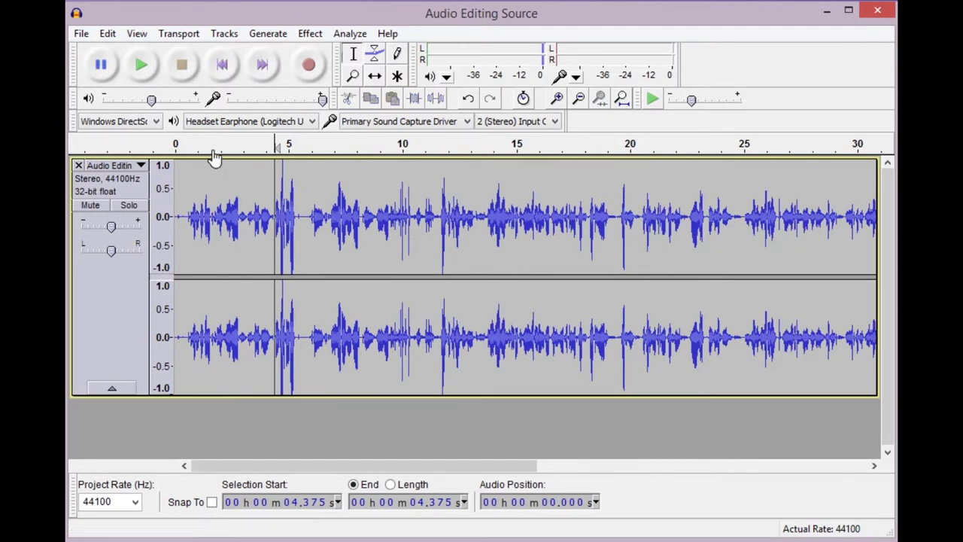
Play the edited recording from the beginning to check the cut, and return to the start.
{"action": "key", "text": "space"}
{"action": "key", "text": "space"}
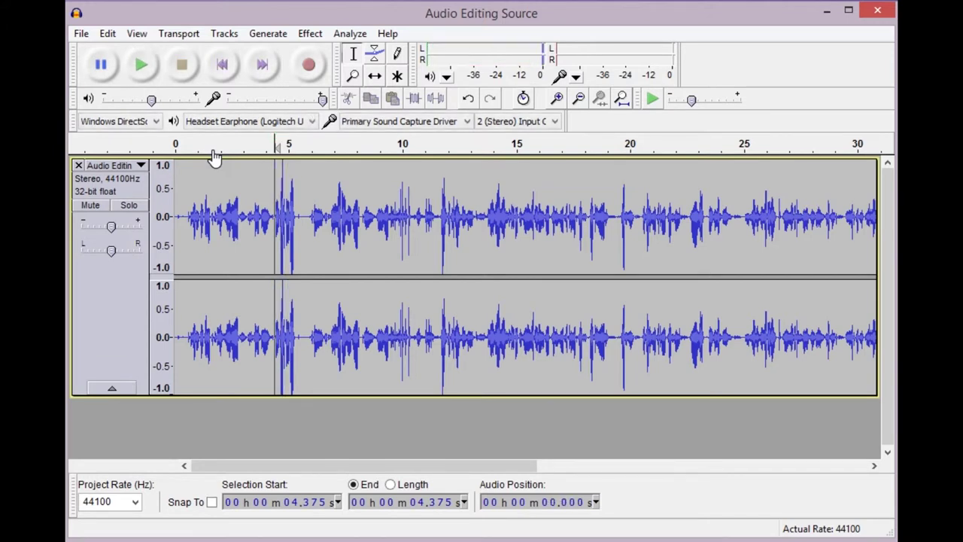
{"action": "left_click", "coordinate": [224, 66]}
{"action": "key", "text": "space"}
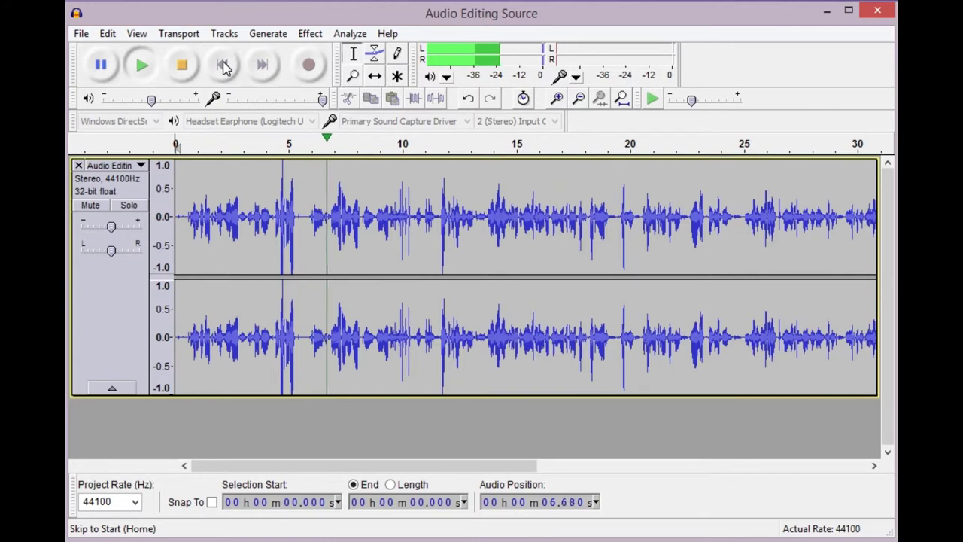
{"action": "left_click", "coordinate": [223, 66]}
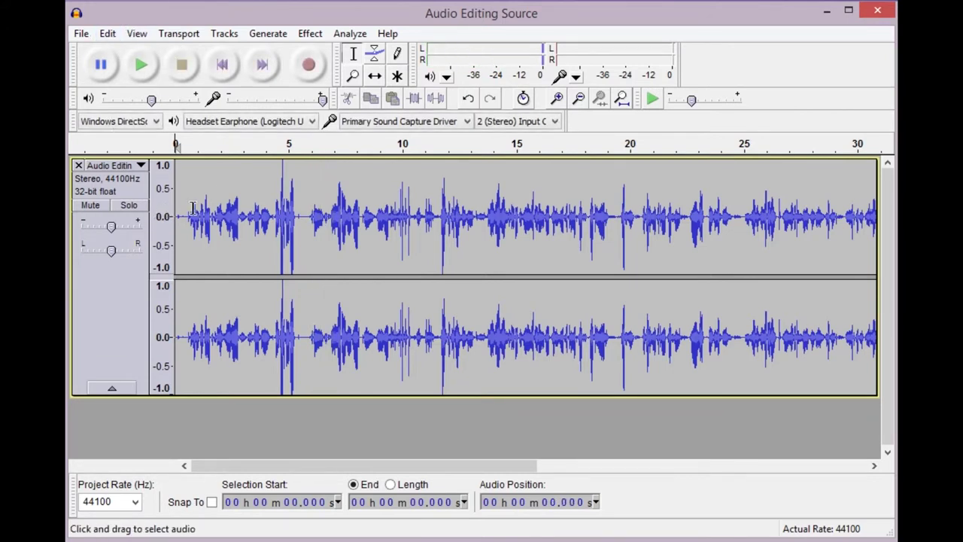
Play the recording at closer zoom from the start and again from about 1.84 s to locate the unwanted passage.
{"action": "left_click", "coordinate": [556, 100]}
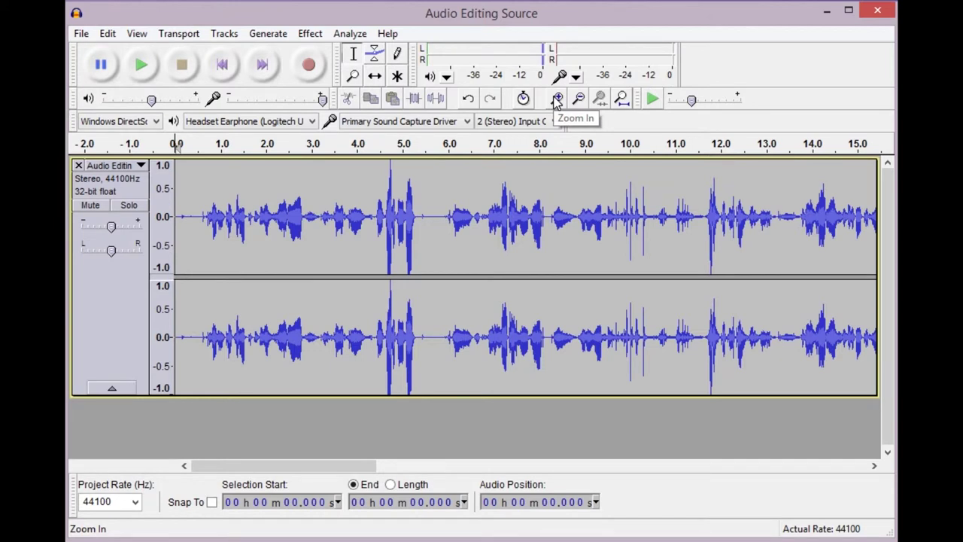
{"action": "key", "text": "space"}
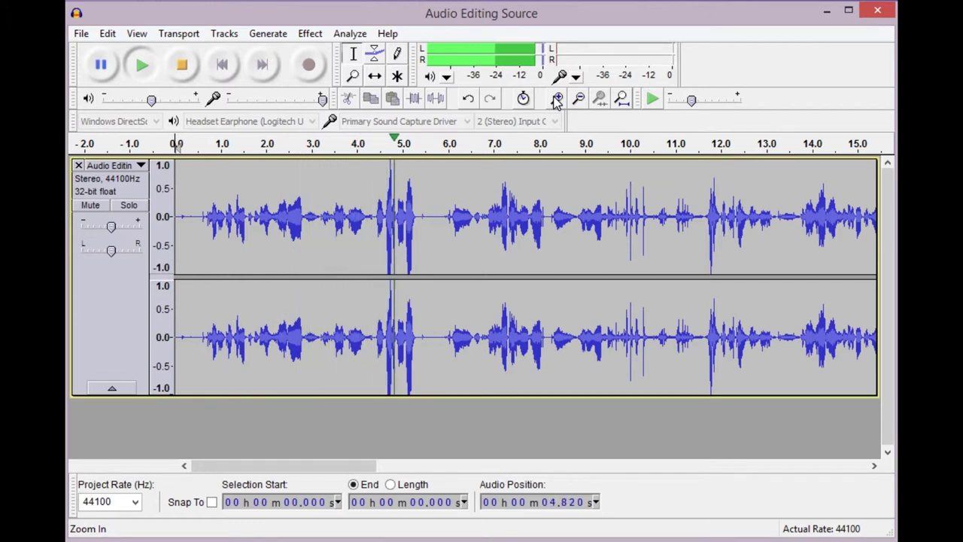
{"action": "key", "text": "space"}
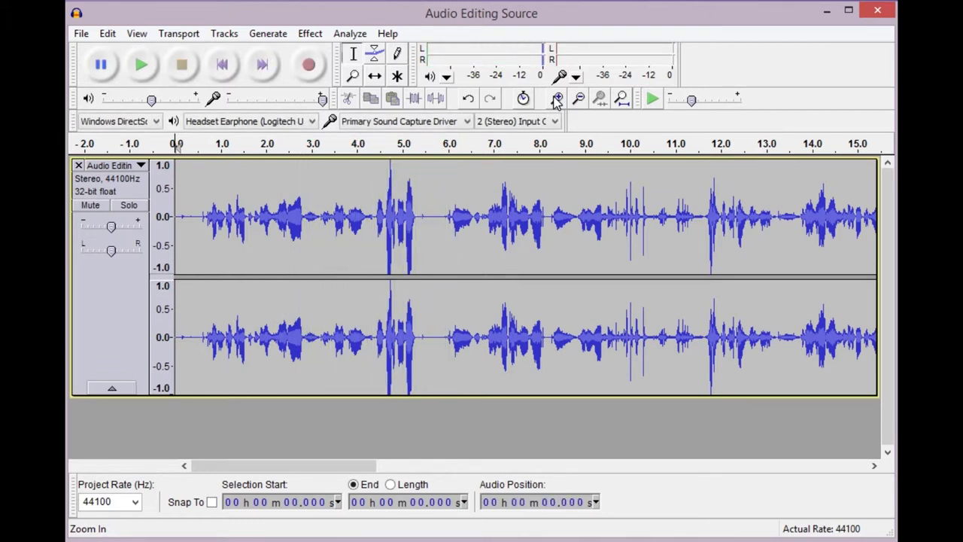
{"action": "left_click", "coordinate": [258, 183]}
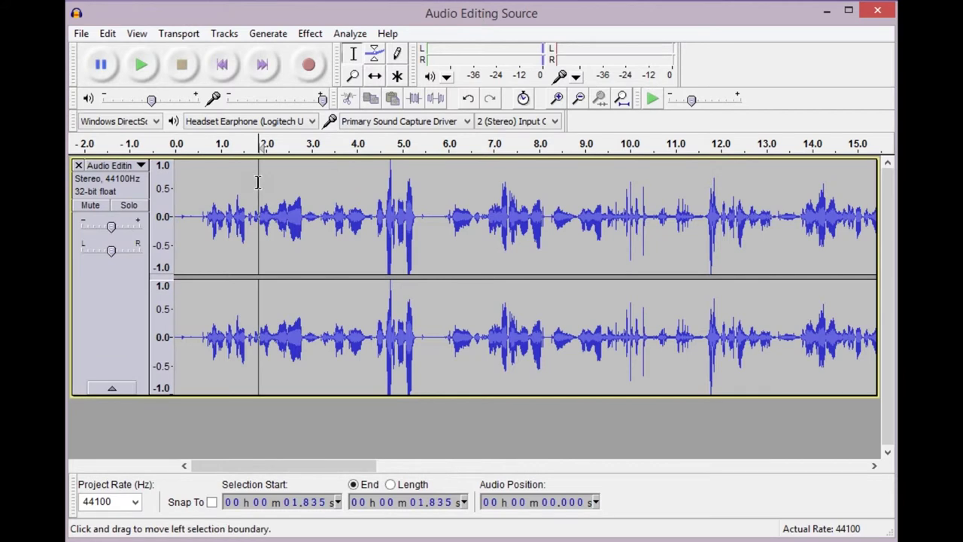
{"action": "key", "text": "space"}
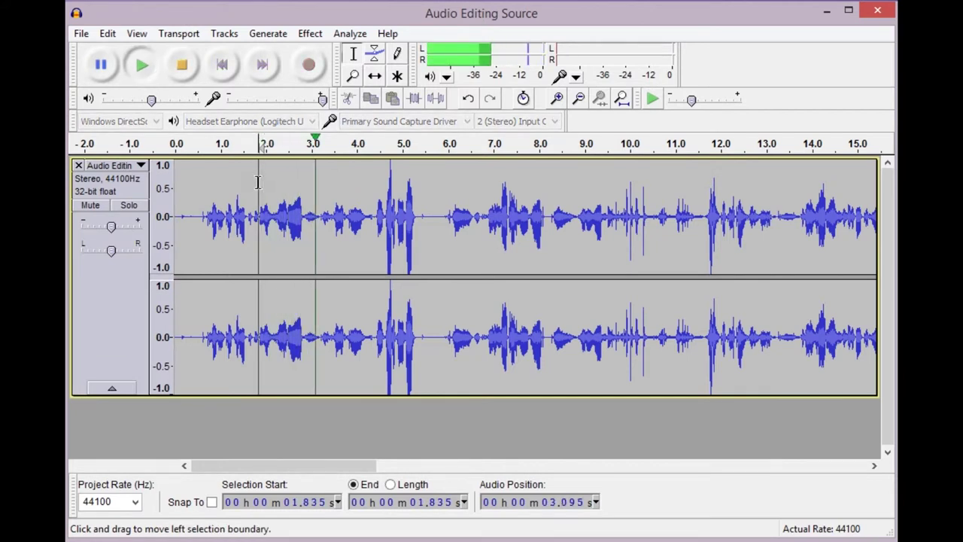
{"action": "key", "text": "space"}
Select the audio from about 2.86 s to 4.45 s and delete it after a check playback.
{"action": "left_click_drag", "start_coordinate": [307, 218], "coordinate": [378, 219]}
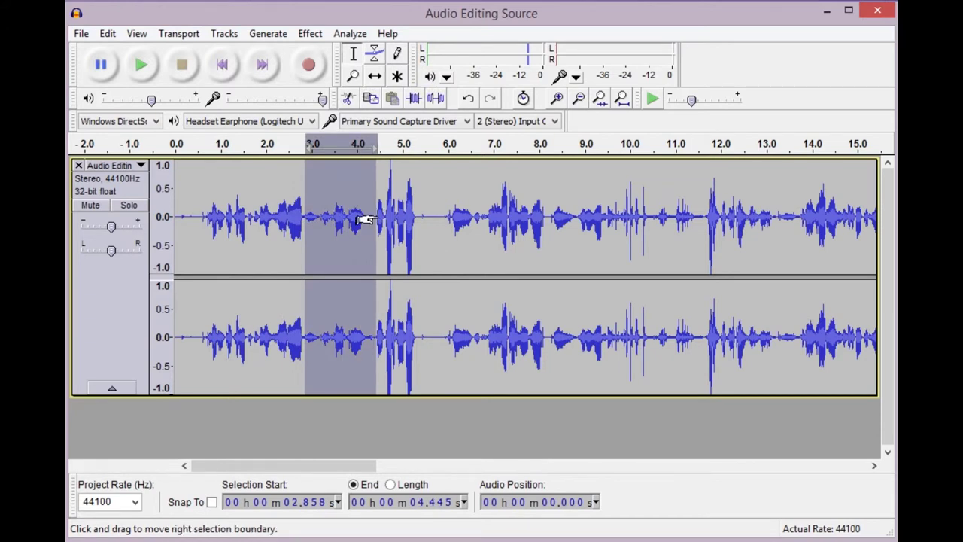
{"action": "key", "text": "space"}
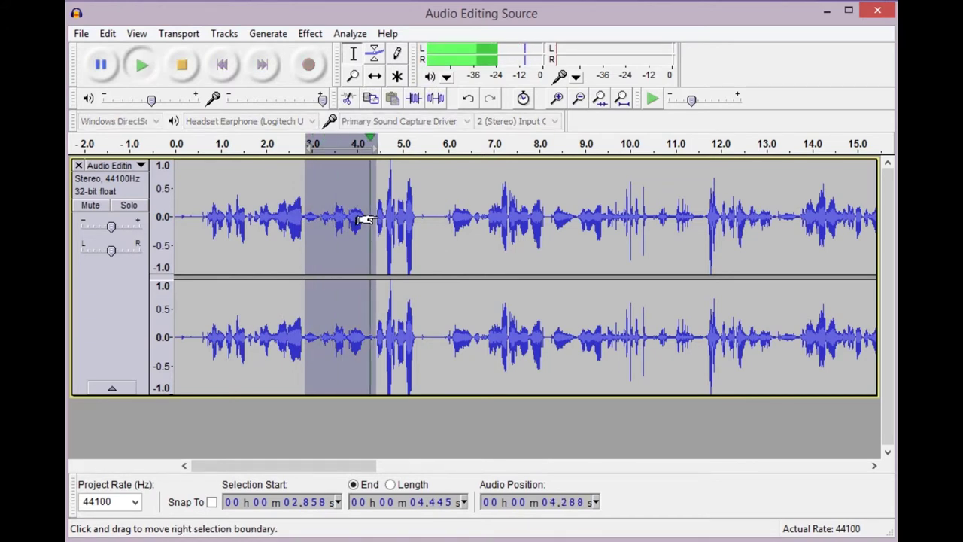
{"action": "key", "text": "Delete"}
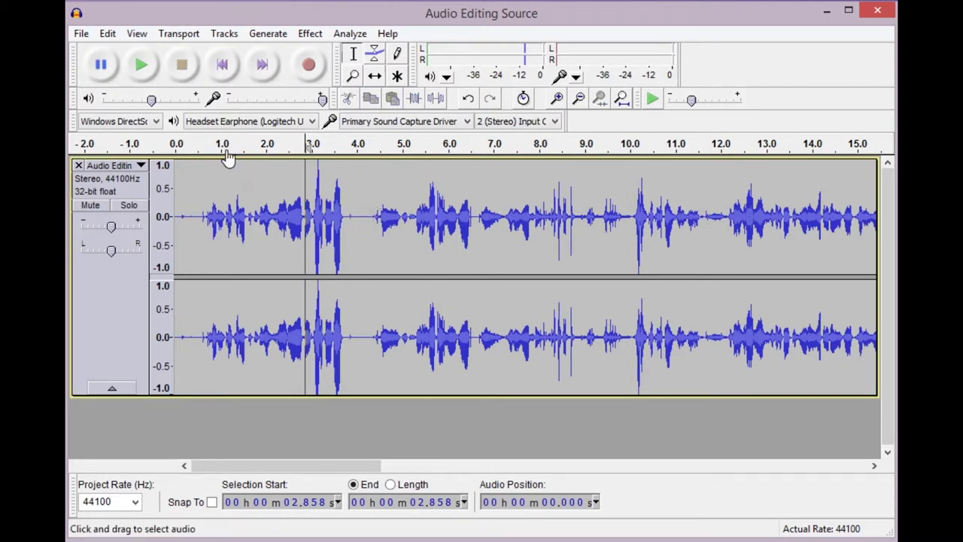
Return to the start and play about the first 10 seconds to check the latest cut.
{"action": "left_click", "coordinate": [223, 68]}
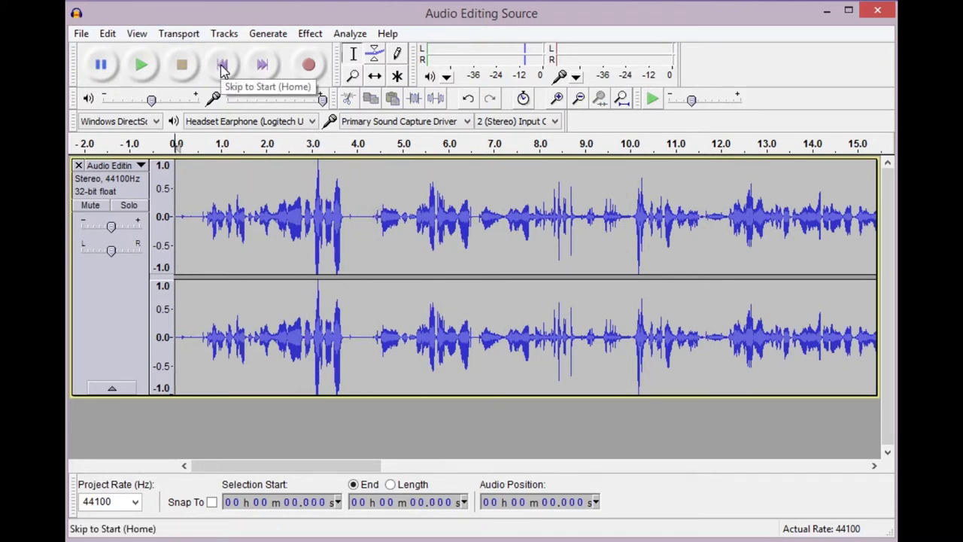
{"action": "key", "text": "space"}
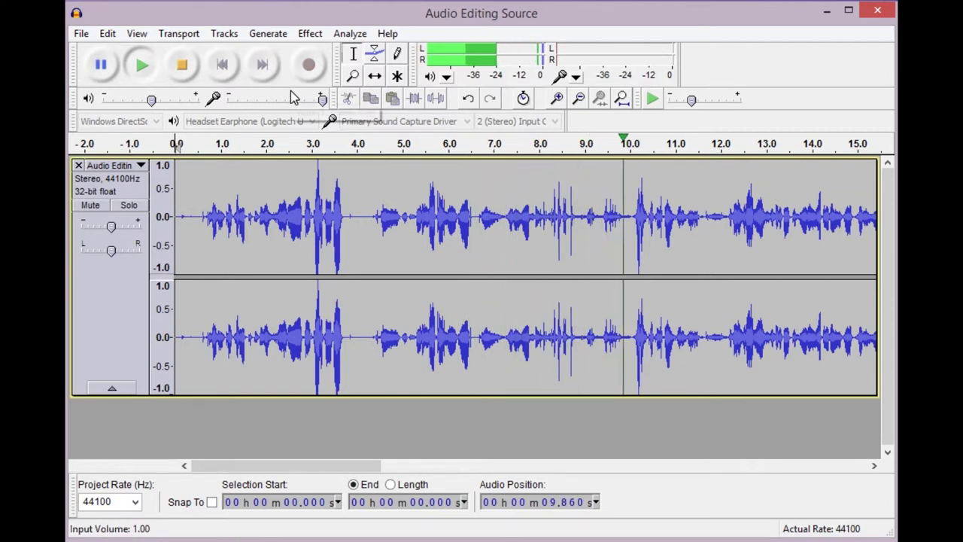
{"action": "key", "text": "space"}
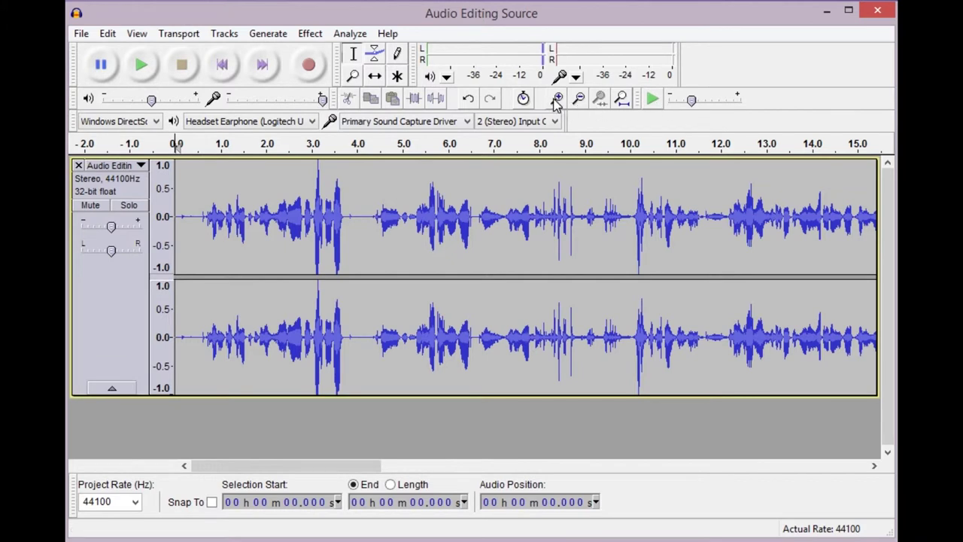
Play the recording from the start and again from about 9.00 s to find where the unwanted opening ends.
{"action": "left_click", "coordinate": [580, 100]}
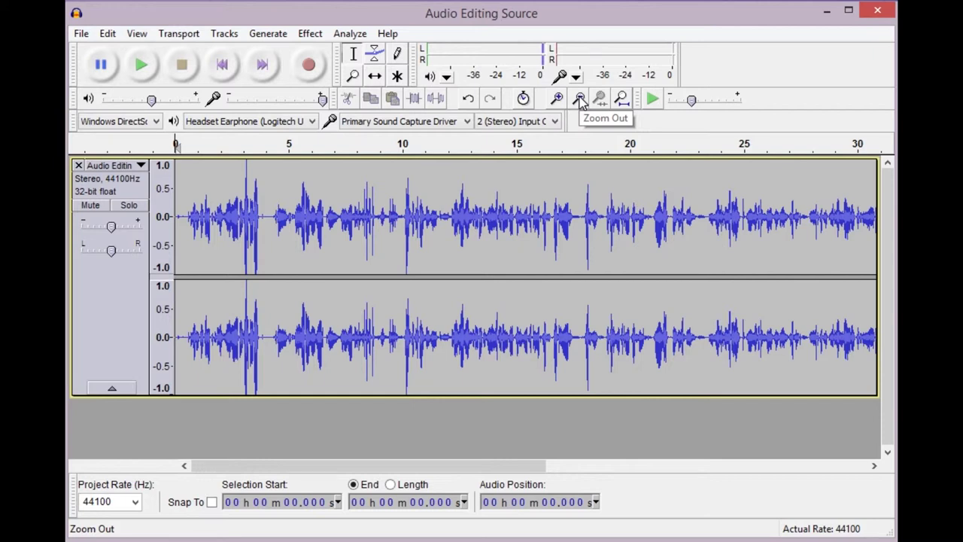
{"action": "key", "text": "space"}
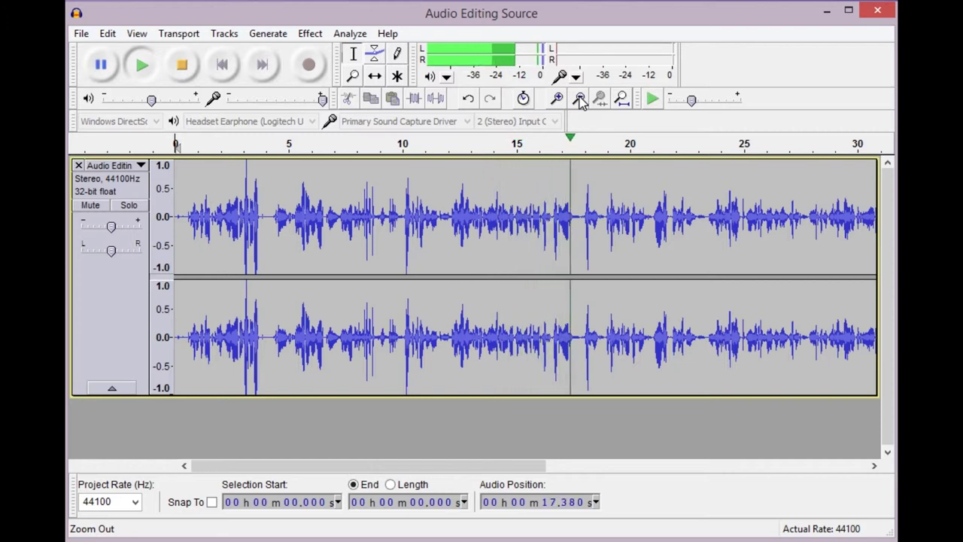
{"action": "key", "text": "space"}
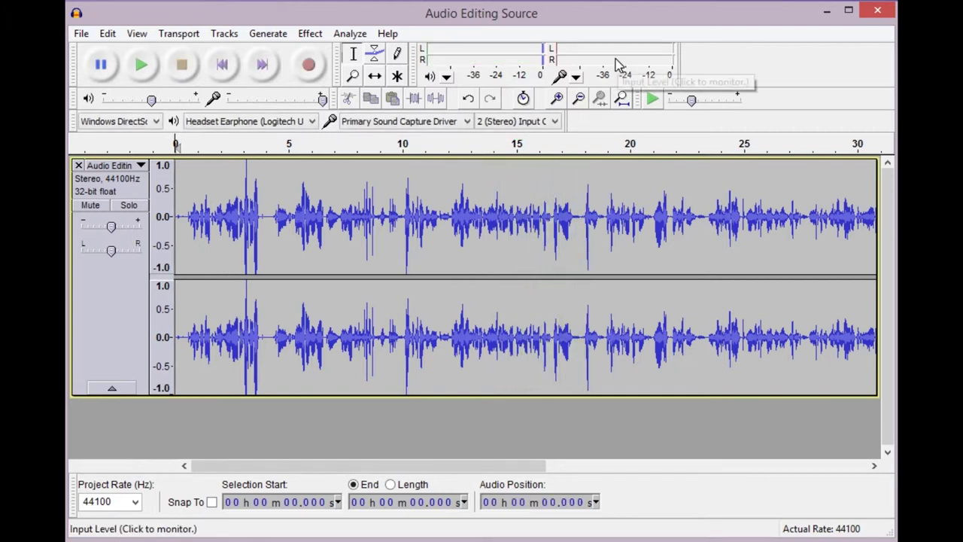
{"action": "left_click", "coordinate": [379, 192]}
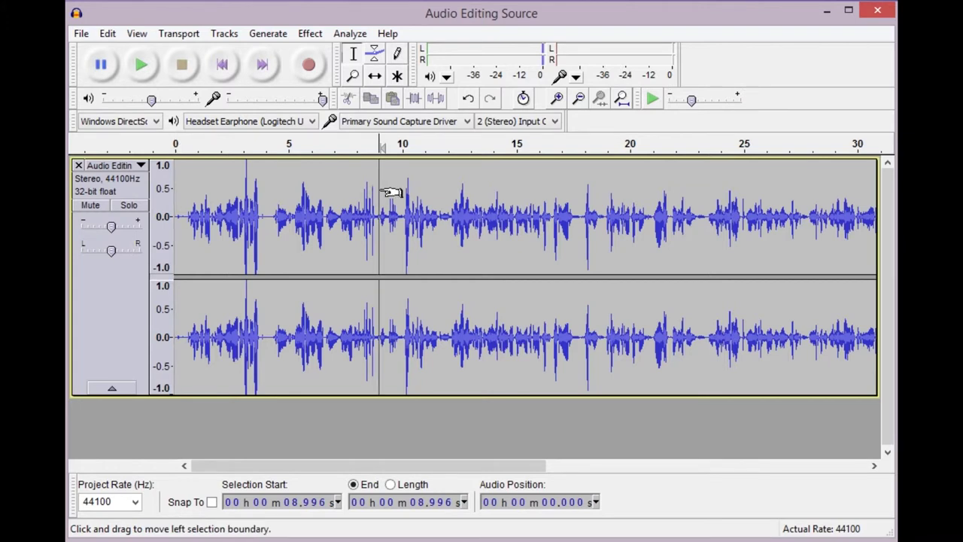
{"action": "key", "text": "space"}
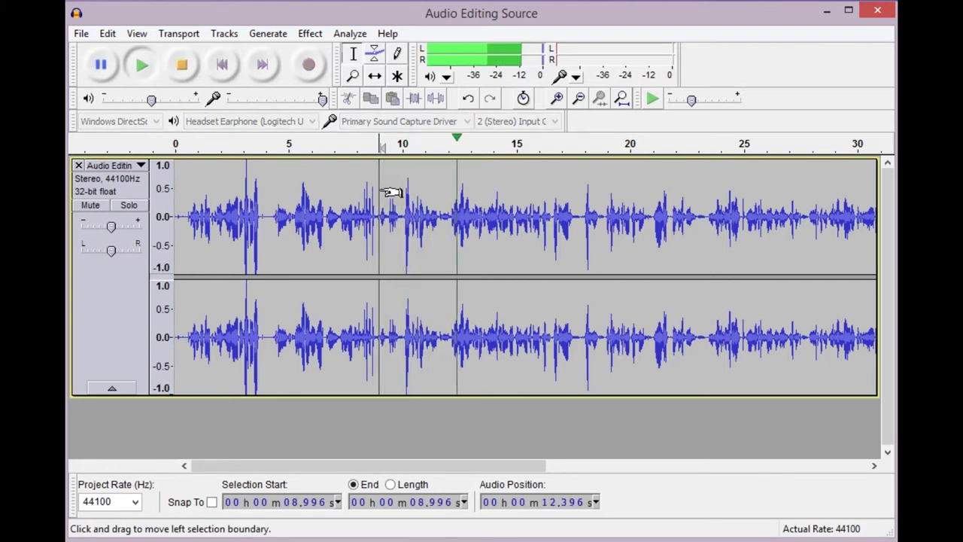
{"action": "key", "text": "space"}
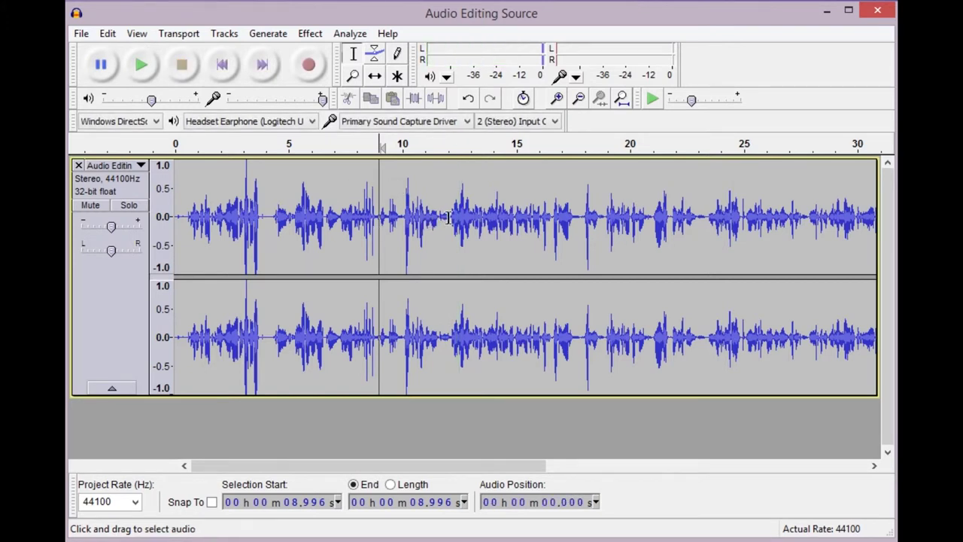
Select the opening audio from 0 s to about 12.10 s and delete it after a check playback.
{"action": "left_click_drag", "start_coordinate": [449, 218], "coordinate": [167, 220]}
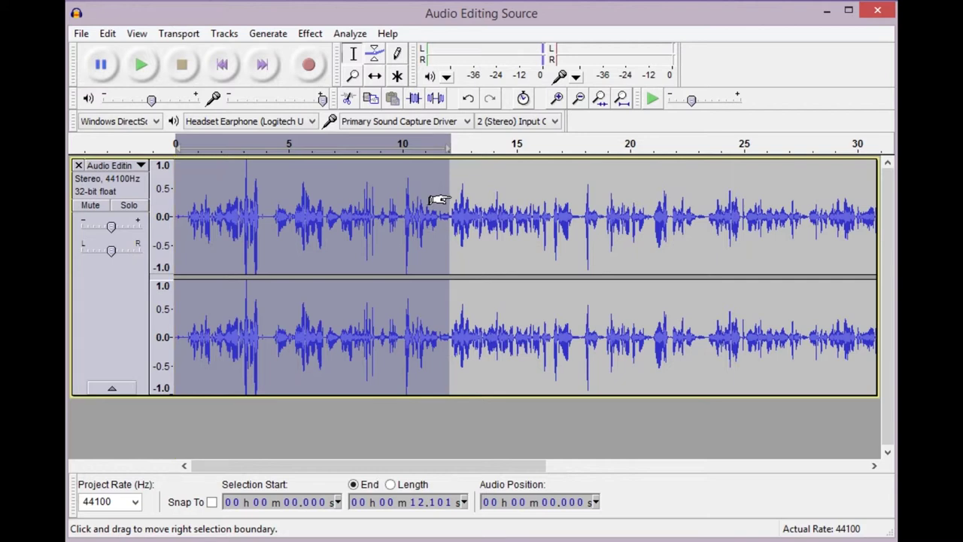
{"action": "key", "text": "space"}
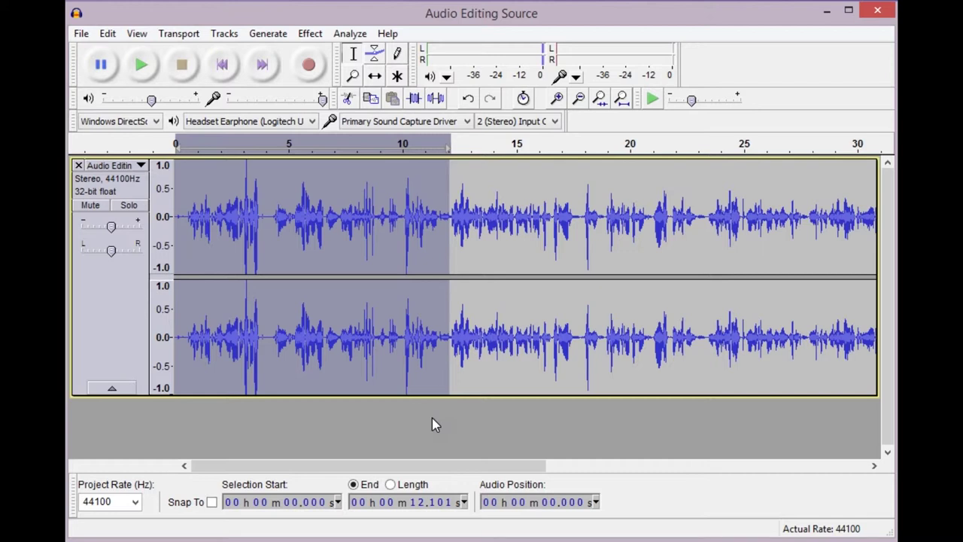
{"action": "key", "text": "Delete"}
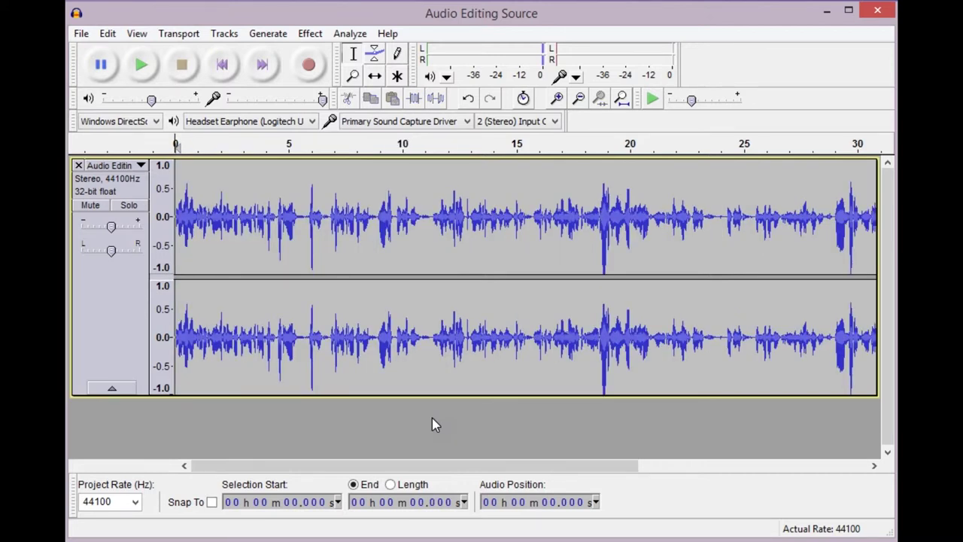
Play the shortened recording from the start and again from about 4.48 s to locate the next unwanted passage.
{"action": "key", "text": "space"}
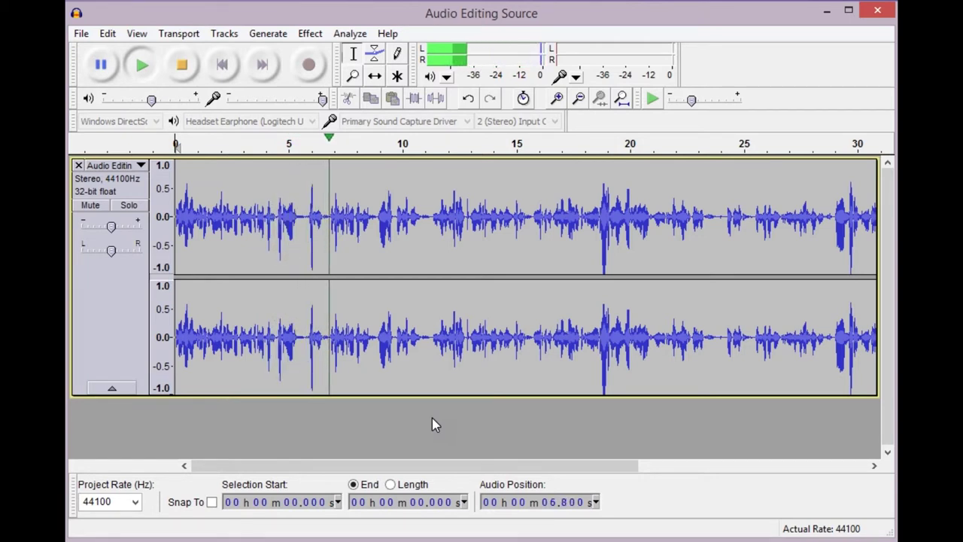
{"action": "key", "text": "space"}
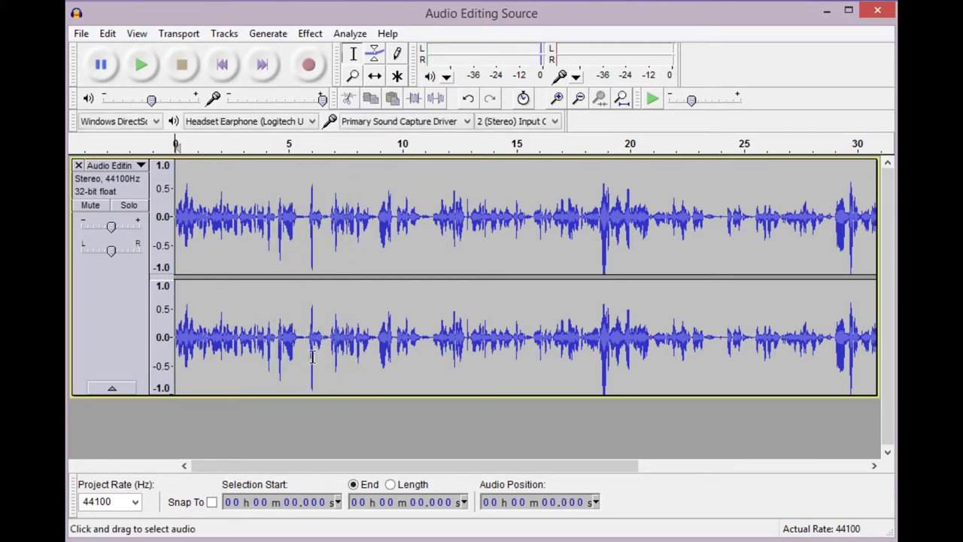
{"action": "left_click", "coordinate": [276, 175]}
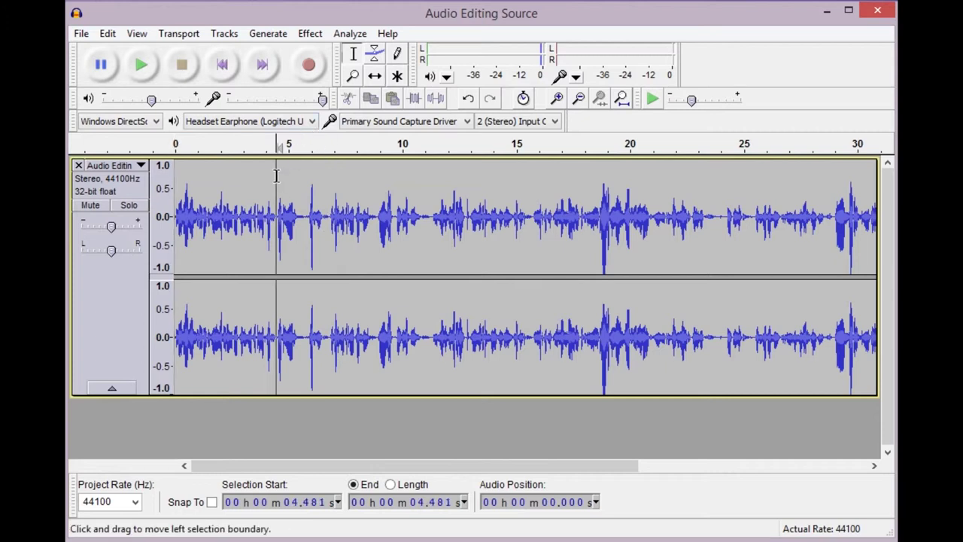
{"action": "key", "text": "space"}
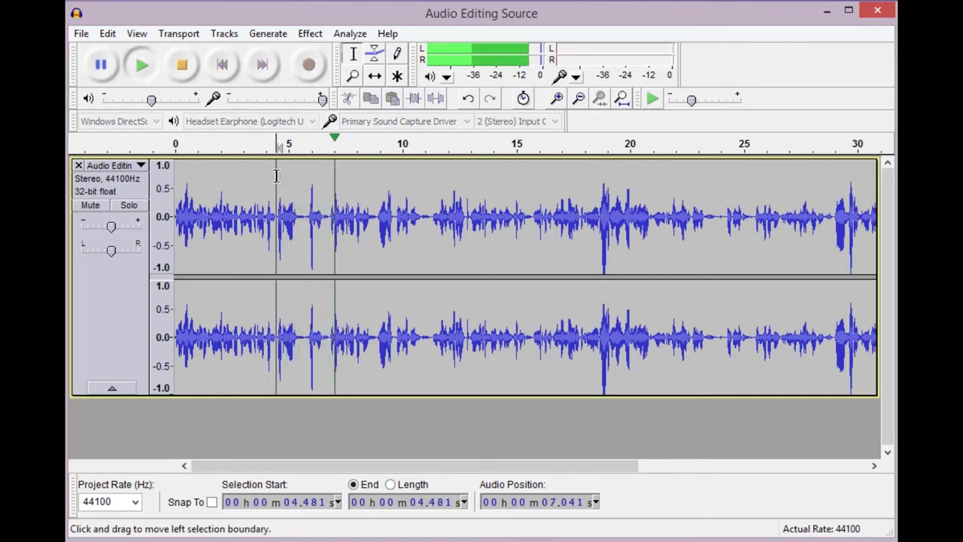
{"action": "key", "text": "space"}
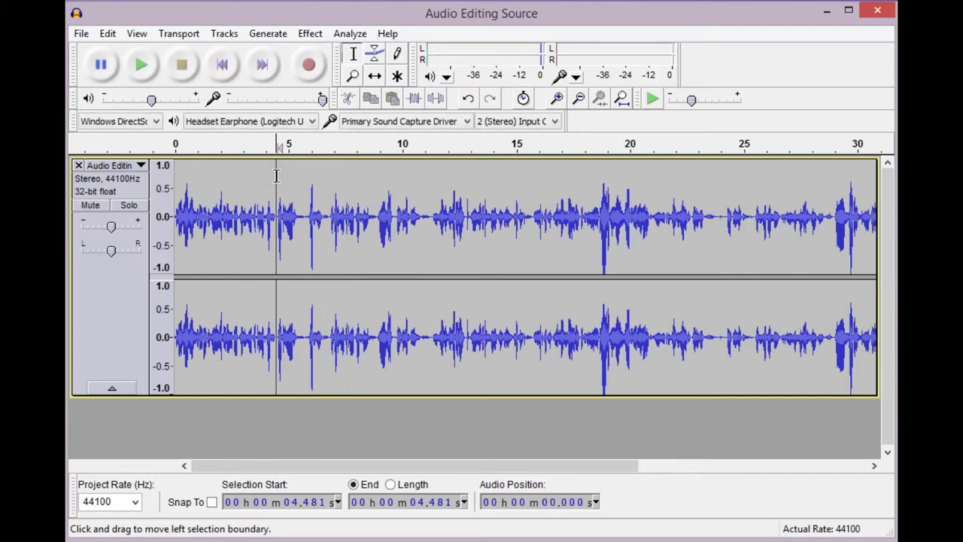
Replay the recording from about 1.41 s and from about 2.86 s to pinpoint where the unwanted passage begins.
{"action": "left_click", "coordinate": [207, 178]}
{"action": "key", "text": "space"}
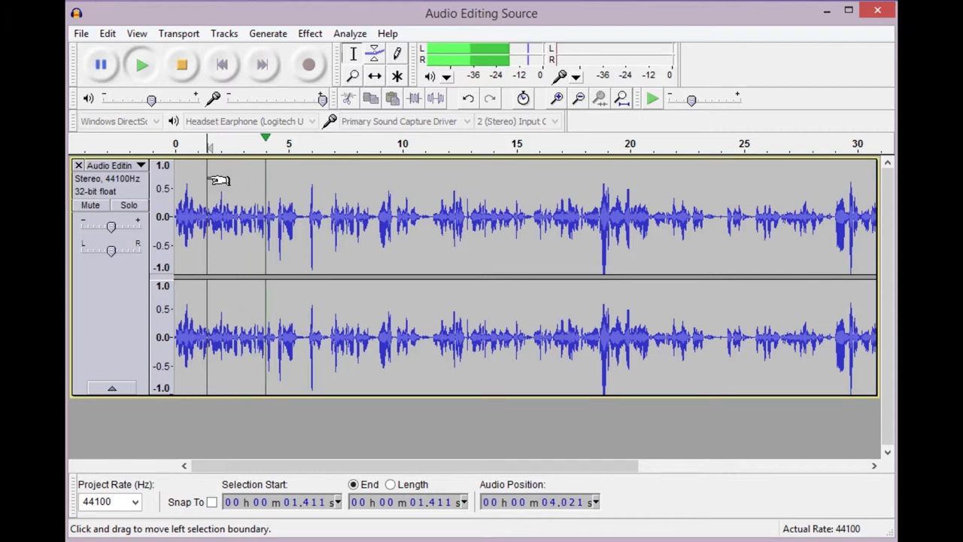
{"action": "key", "text": "space"}
{"action": "key", "text": "space"}
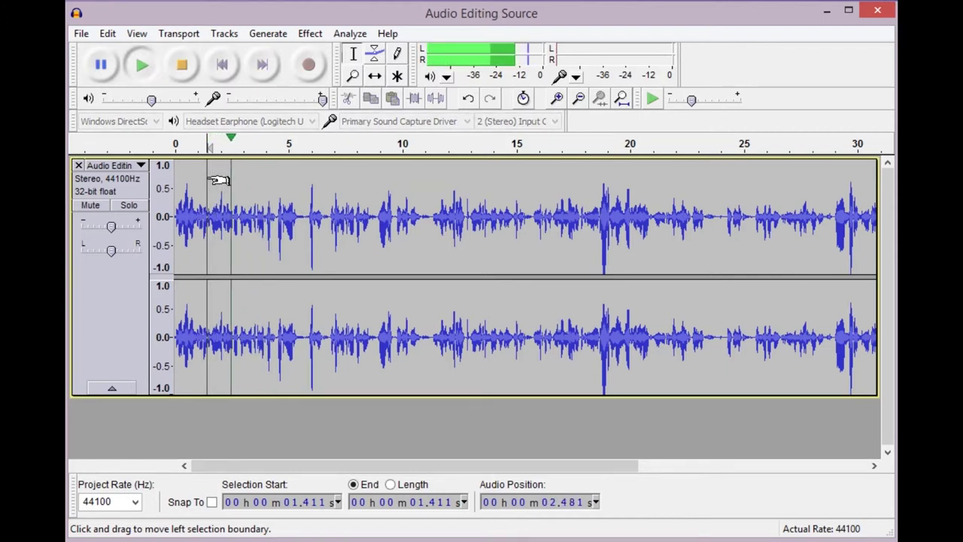
{"action": "key", "text": "space"}
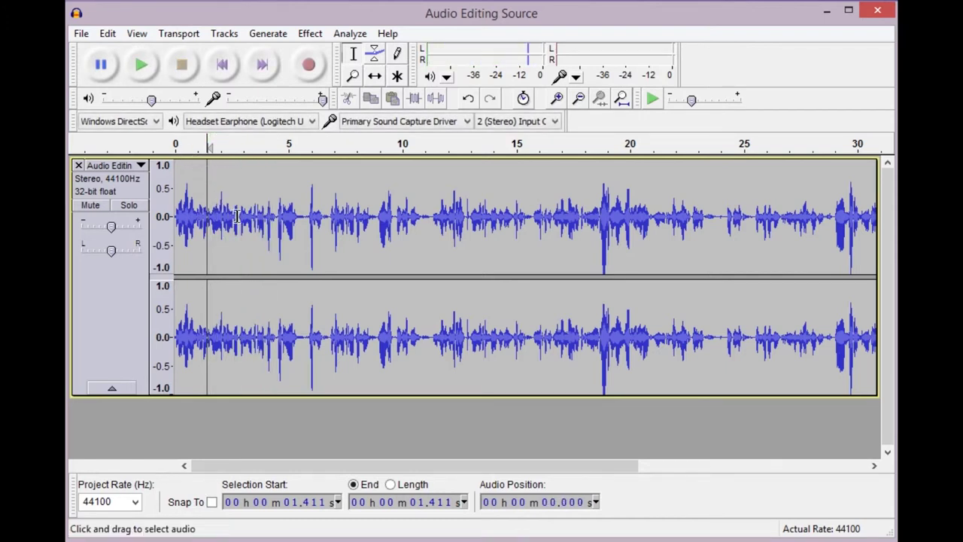
{"action": "left_click", "coordinate": [239, 216]}
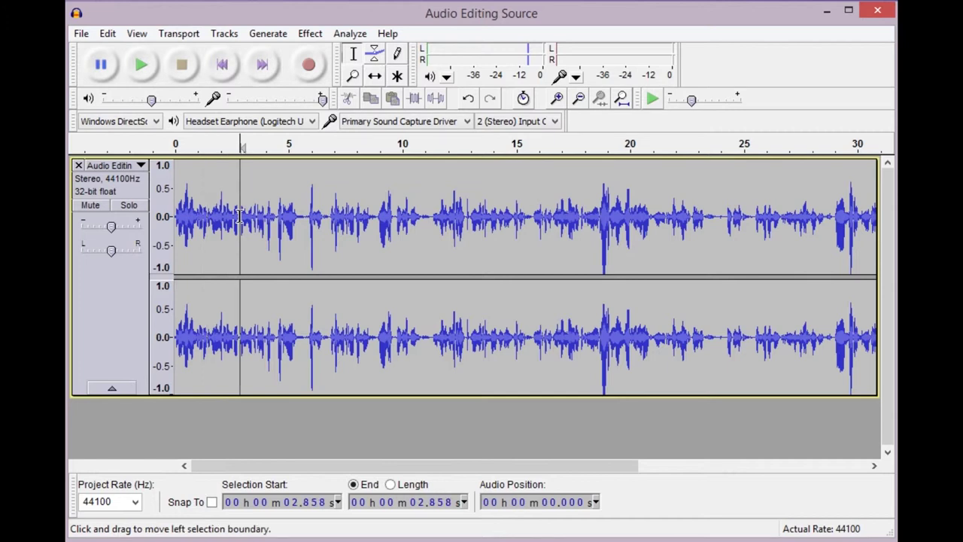
{"action": "key", "text": "space"}
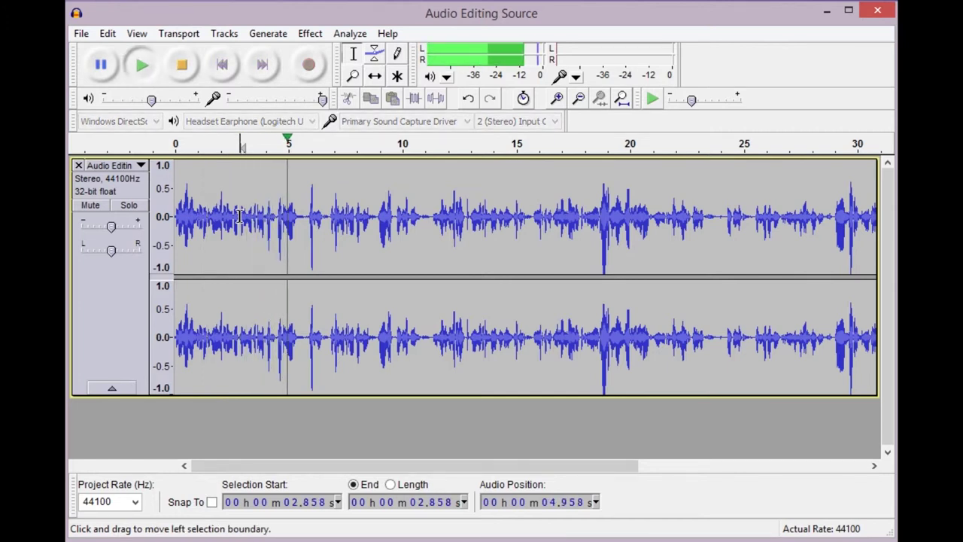
{"action": "key", "text": "space"}
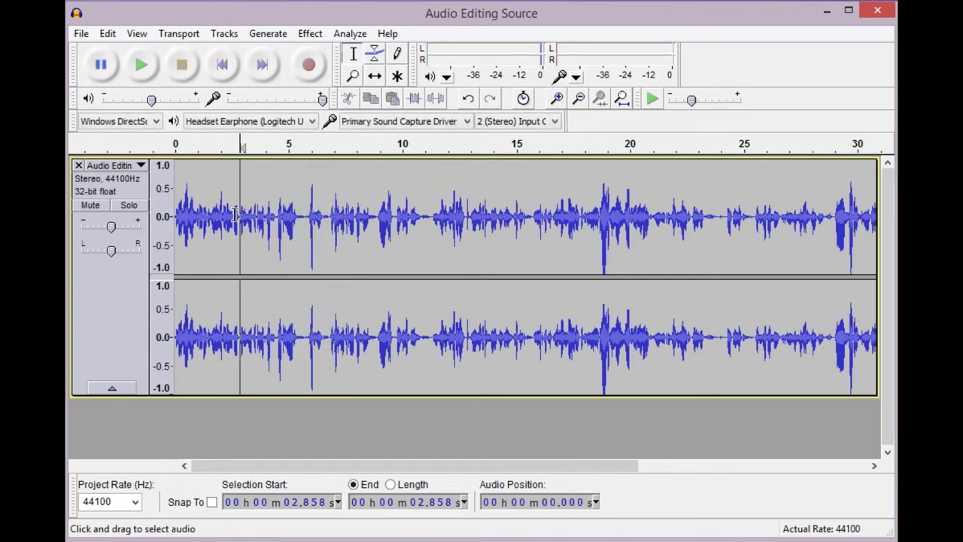
Select the audio from about 2.58 s to 6.88 s and delete it after playing the selection to check its boundaries.
{"action": "left_click_drag", "start_coordinate": [251, 219], "coordinate": [342, 219]}
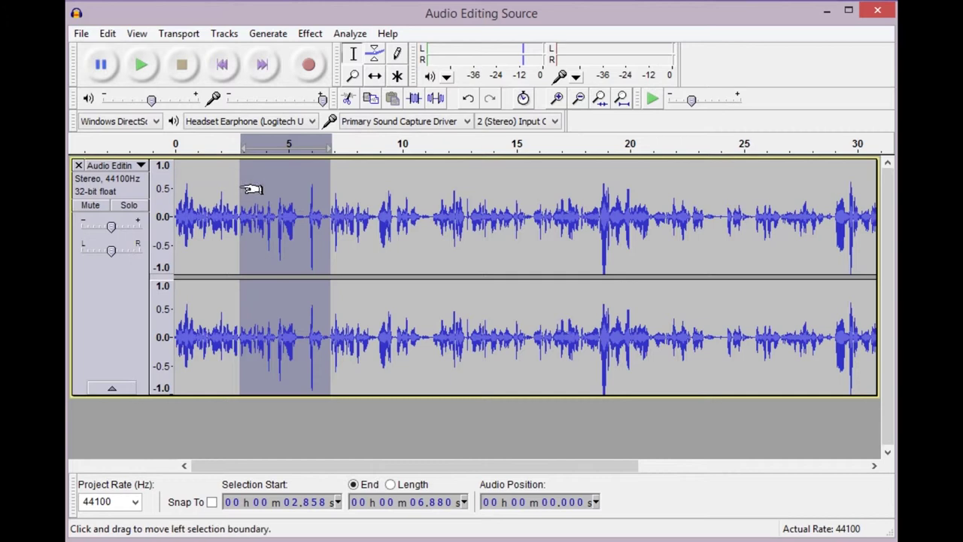
{"action": "left_click_drag", "start_coordinate": [241, 189], "coordinate": [238, 190]}
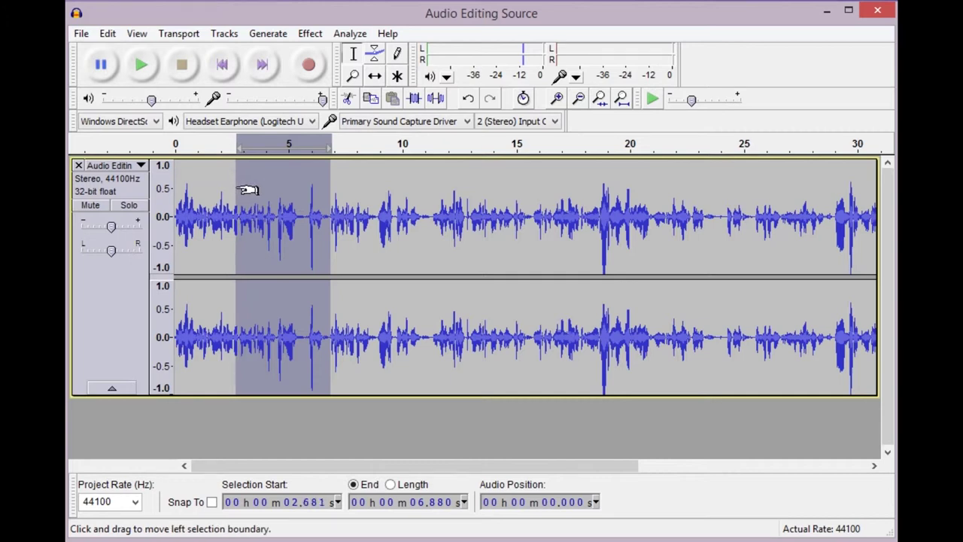
{"action": "key", "text": "space"}
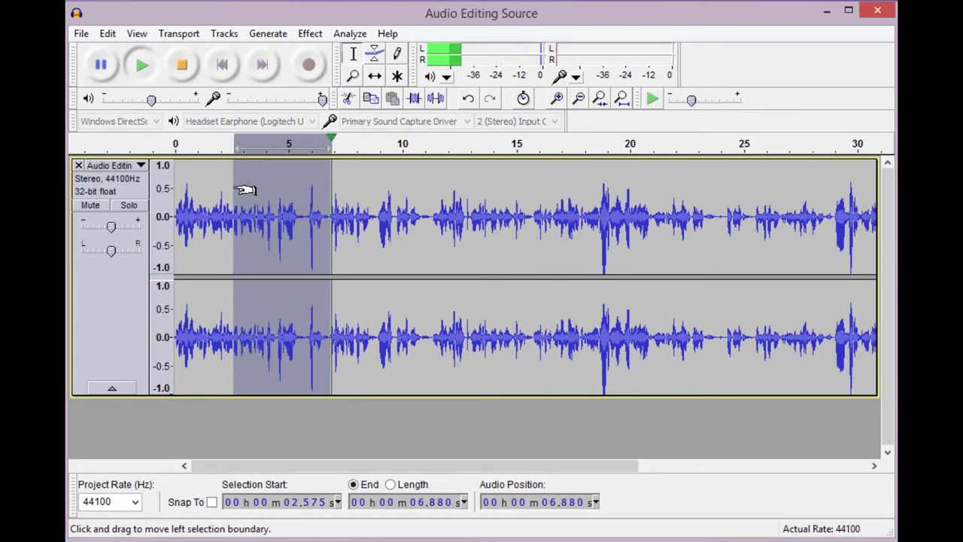
{"action": "key", "text": "Delete"}
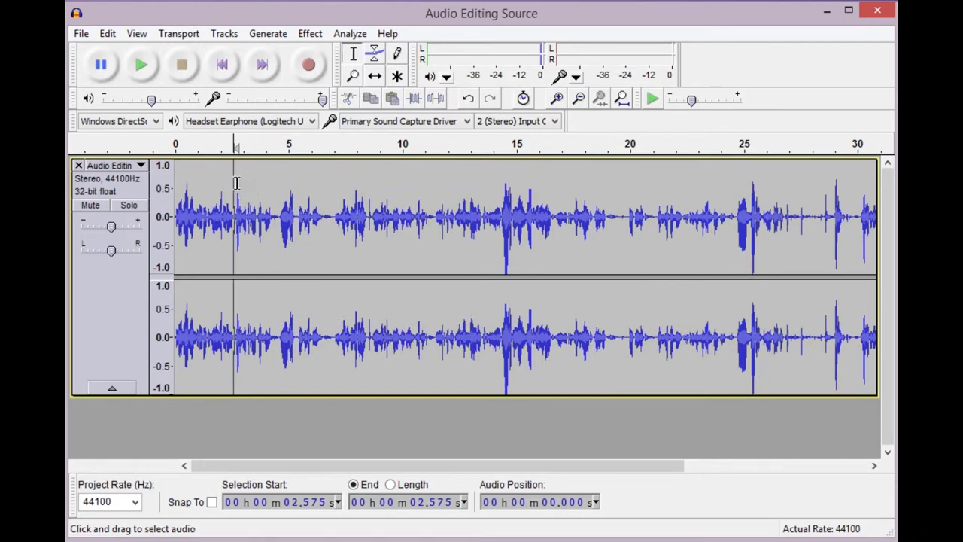
Play the recording from the start to find the next unwanted passage and delete the audio from about 19.09 s to 21.17 s.
{"action": "left_click", "coordinate": [228, 63]}
{"action": "key", "text": "space"}
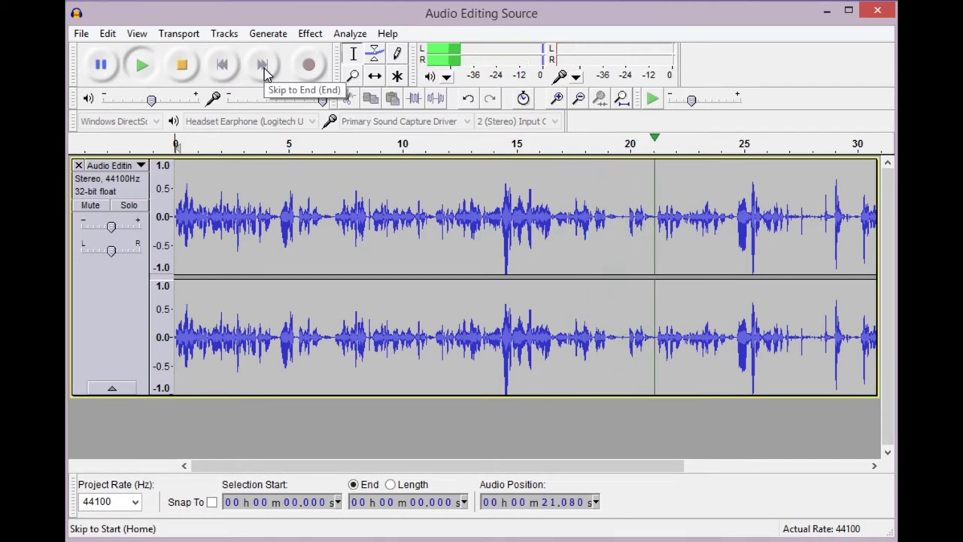
{"action": "key", "text": "space"}
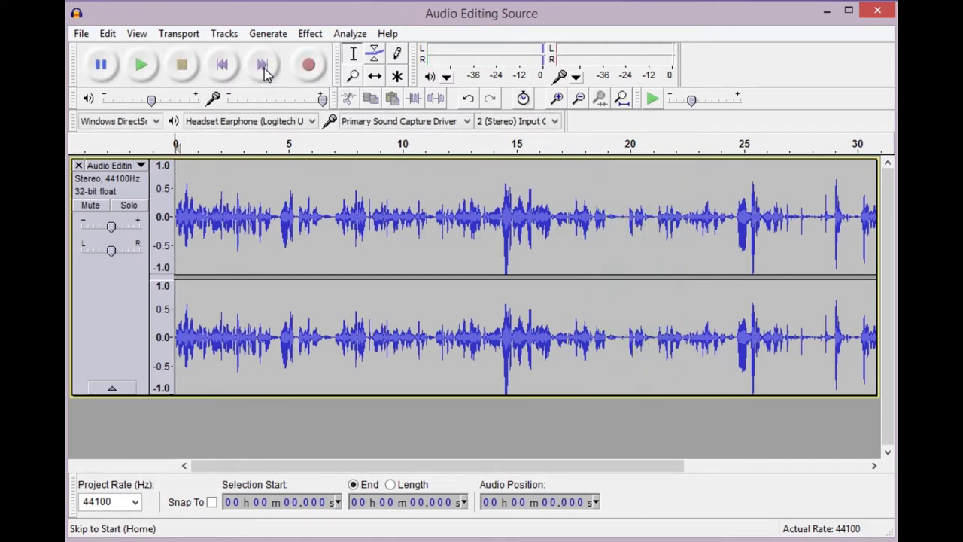
{"action": "left_click_drag", "start_coordinate": [609, 219], "coordinate": [656, 222]}
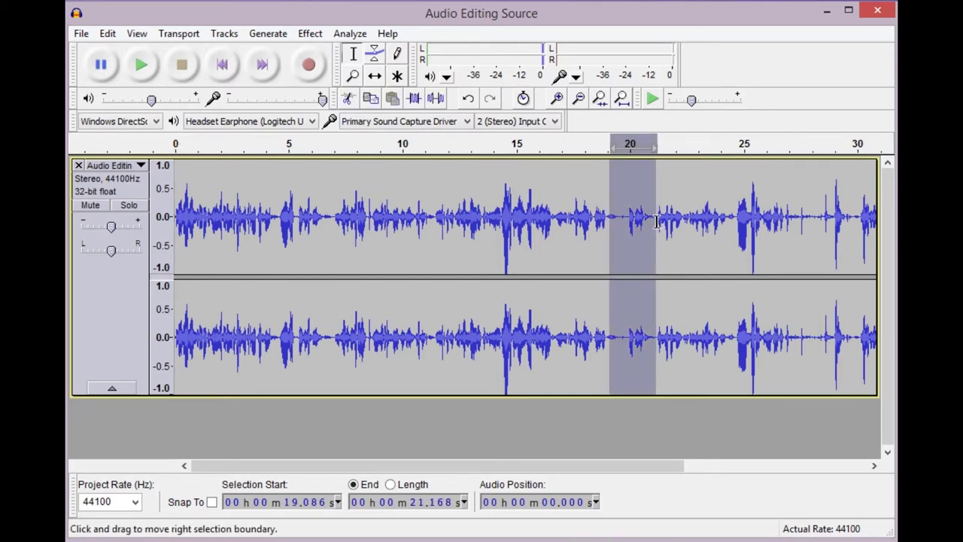
{"action": "key", "text": "Delete"}
Check the new cut near 19 s by playing briefly from it and again from about 17.36 s.
{"action": "key", "text": "space"}
{"action": "key", "text": "space"}
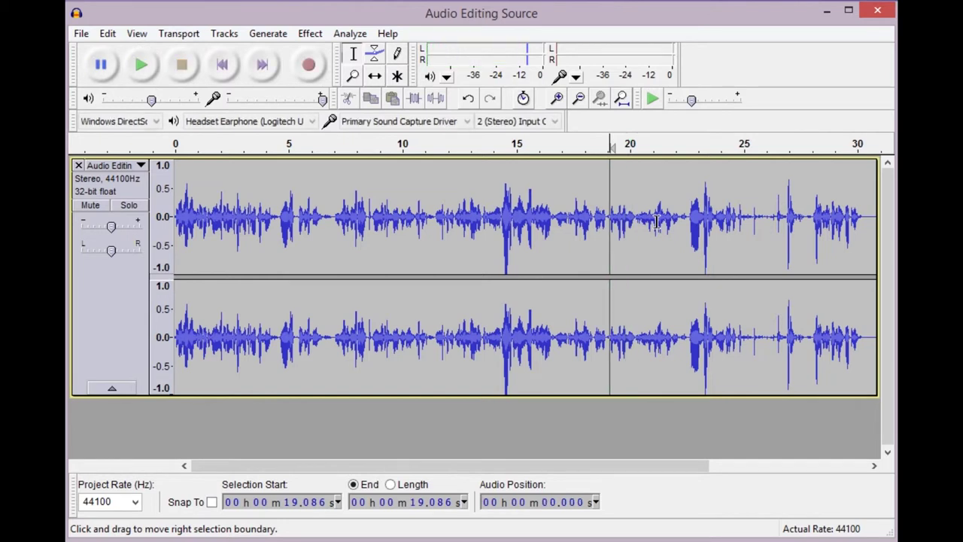
{"action": "left_click", "coordinate": [572, 214]}
{"action": "key", "text": "space"}
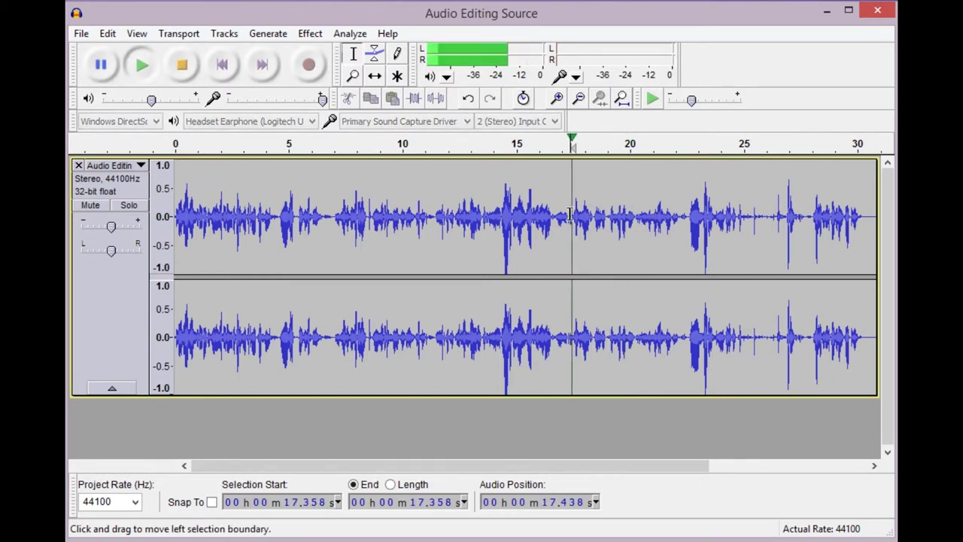
{"action": "key", "text": "space"}
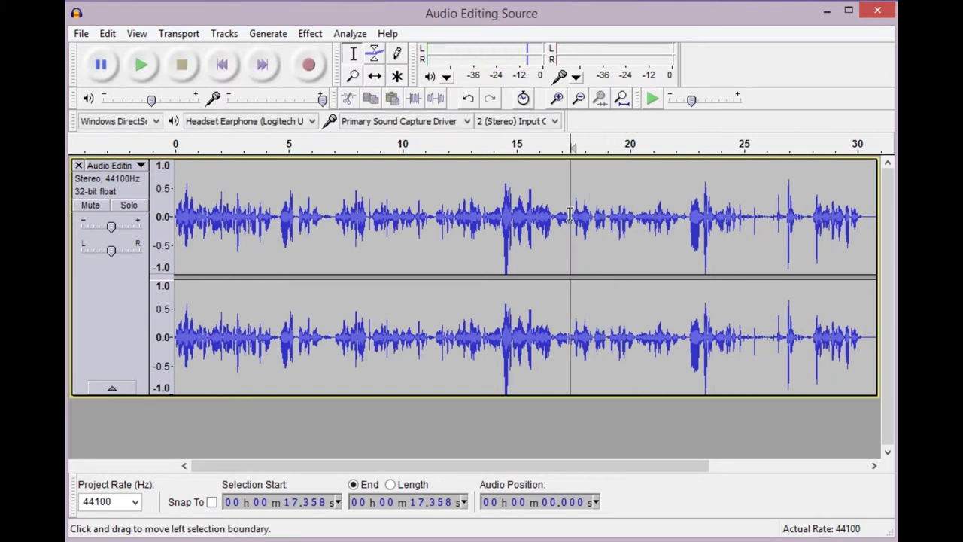
Delete the short stretch of audio starting at about 18.38 s and play from about 16.48 s to check the cut.
{"action": "left_click_drag", "start_coordinate": [593, 219], "coordinate": [607, 218]}
{"action": "key", "text": "Delete"}
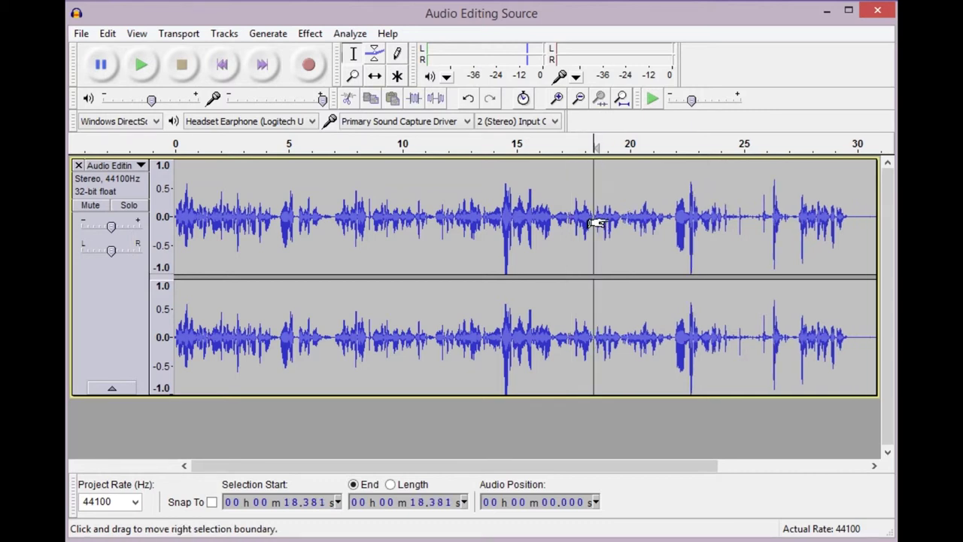
{"action": "left_click", "coordinate": [550, 192]}
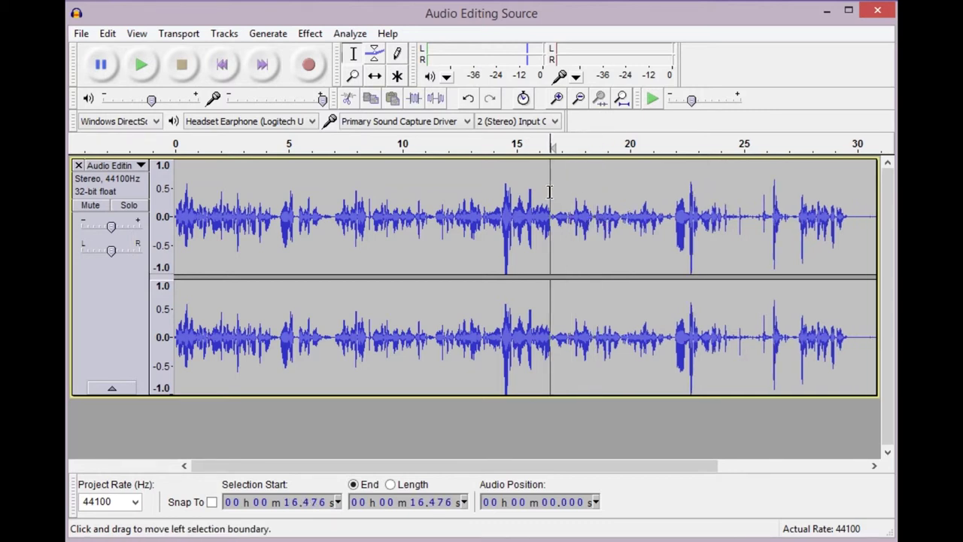
{"action": "key", "text": "space"}
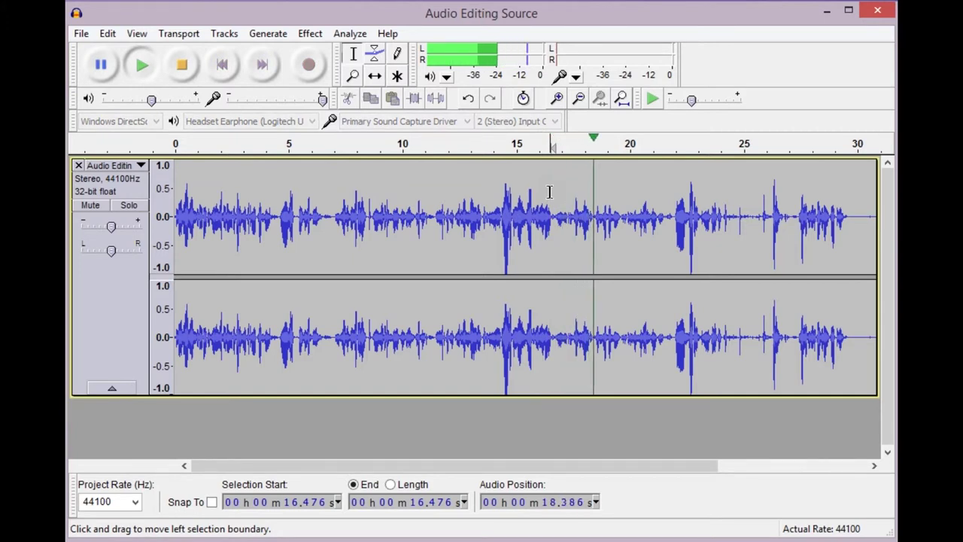
{"action": "key", "text": "space"}
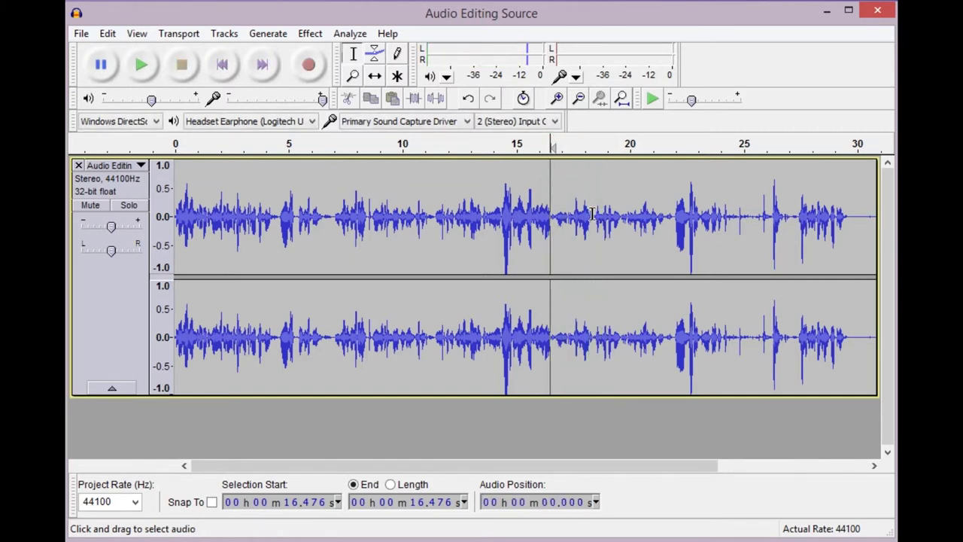
Delete the audio from about 18.24 s to 18.52 s and play on from about 16.69 s to check the transition.
{"action": "left_click_drag", "start_coordinate": [590, 216], "coordinate": [596, 216]}
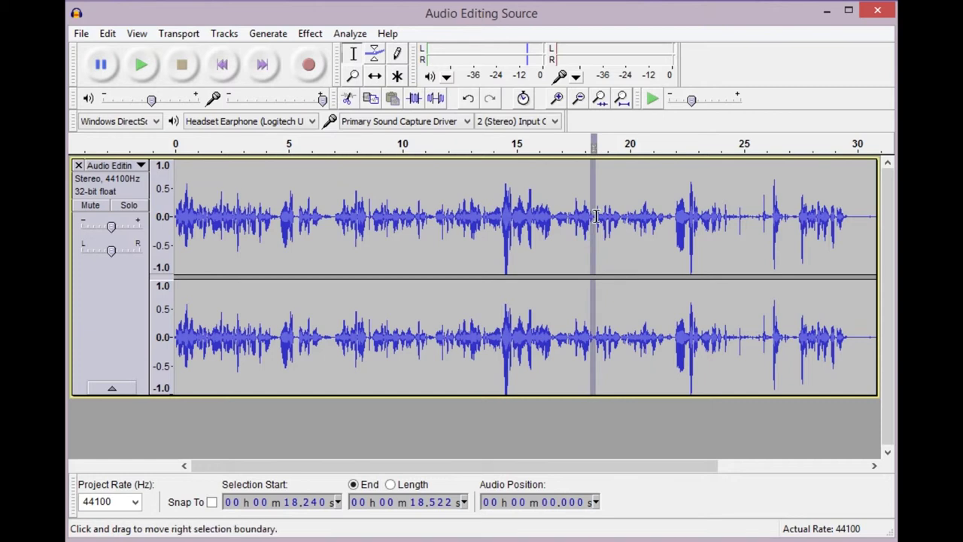
{"action": "key", "text": "Delete"}
{"action": "left_click", "coordinate": [556, 218]}
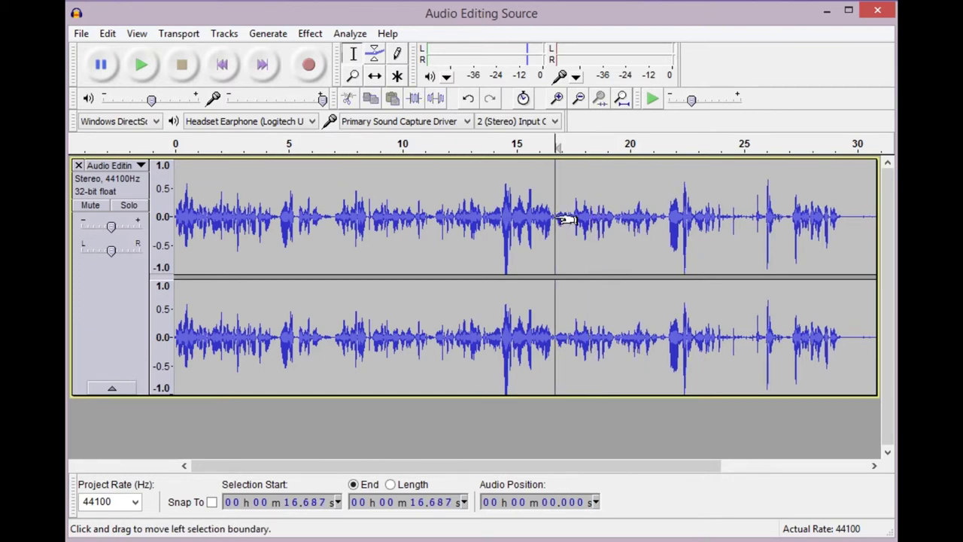
{"action": "key", "text": "space"}
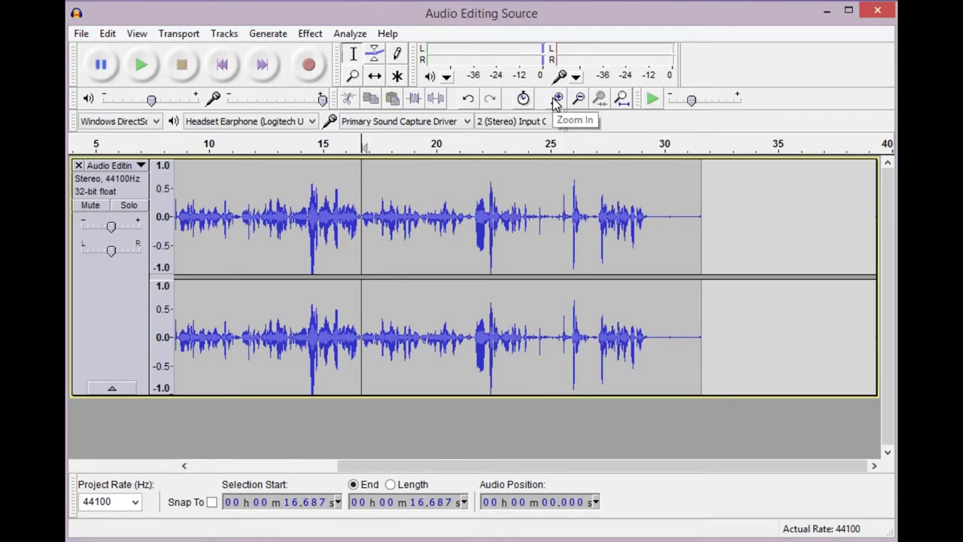
Play the recording from about 13.20 s and again from about 23.14 s to locate the next unwanted passage and its end.
{"action": "left_click", "coordinate": [280, 176]}
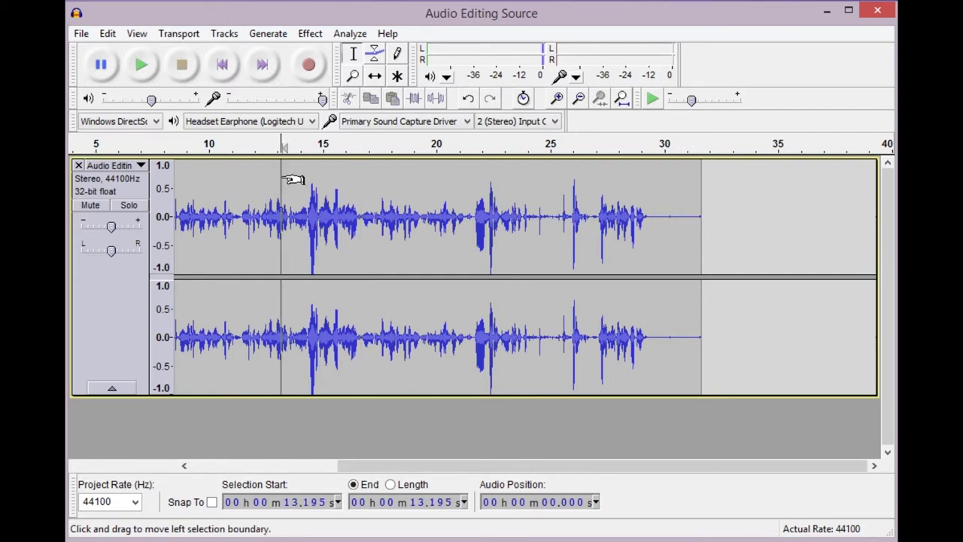
{"action": "key", "text": "space"}
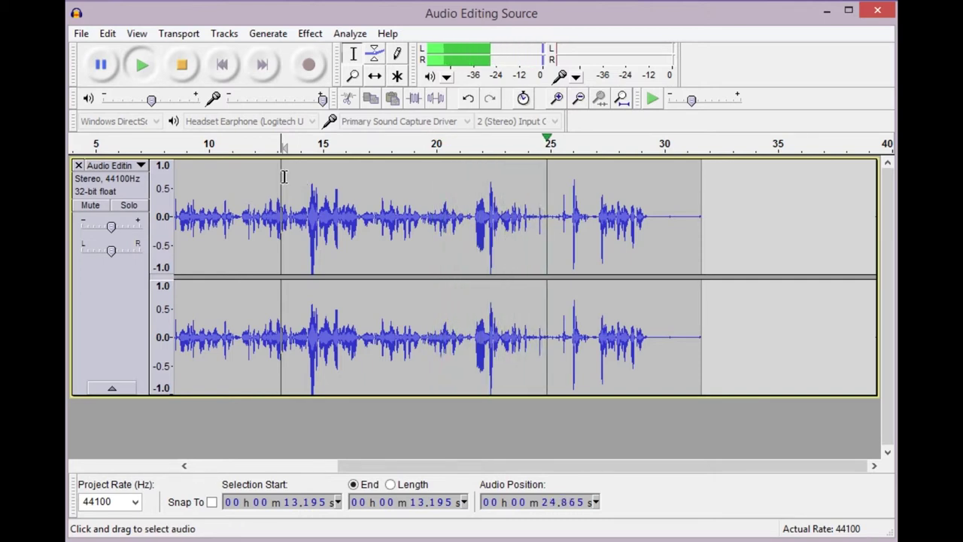
{"action": "key", "text": "space"}
{"action": "key", "text": "space"}
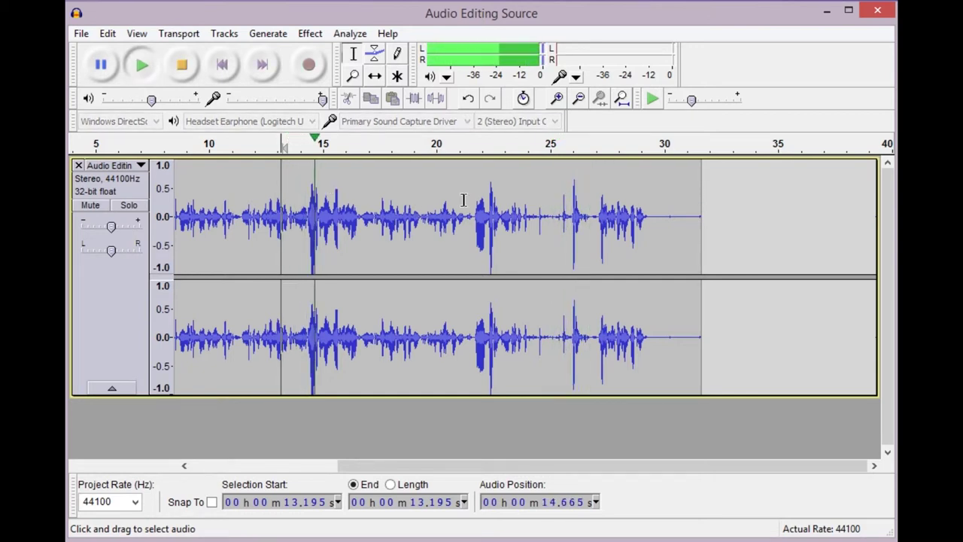
{"action": "left_click", "coordinate": [508, 178]}
{"action": "key", "text": "space"}
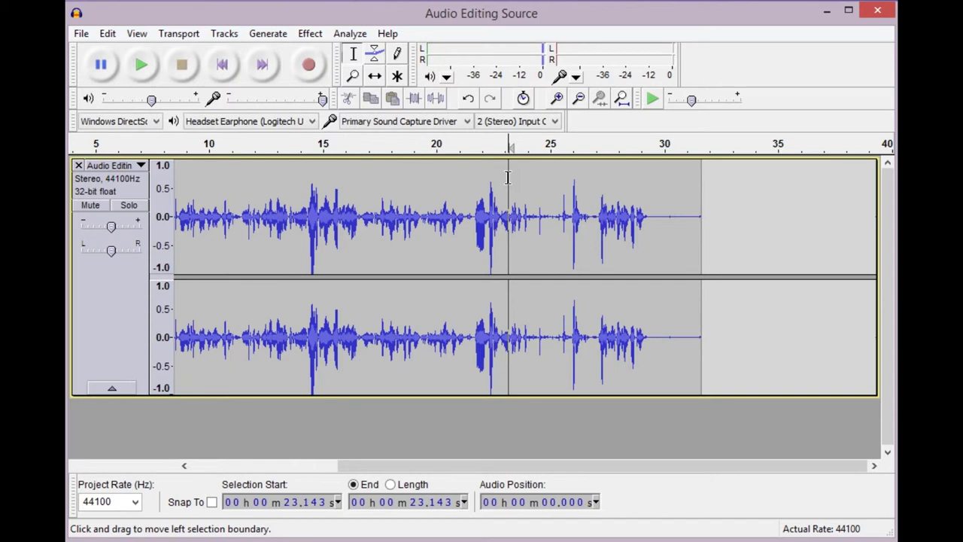
{"action": "key", "text": "space"}
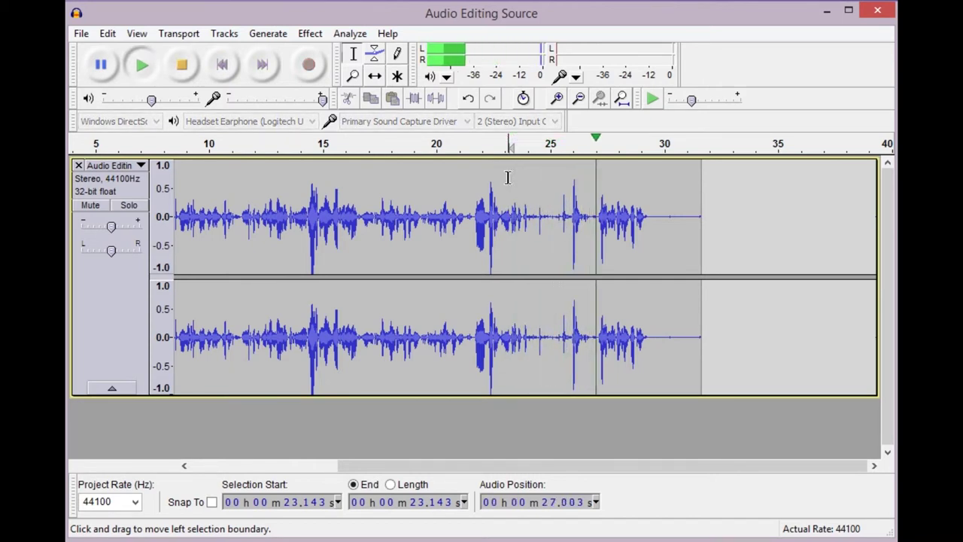
{"action": "key", "text": "space"}
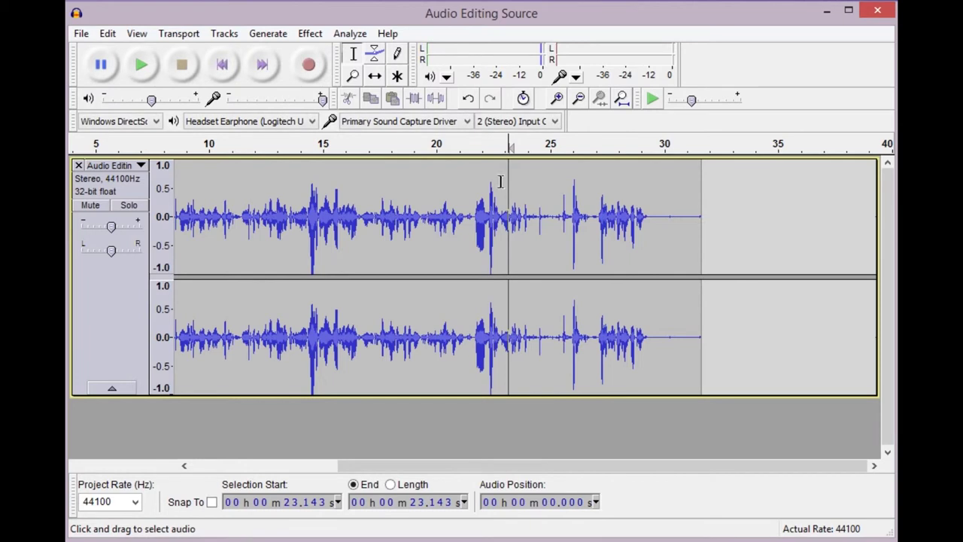
Play from about 17.46 s to find where the unwanted passage starts, and delete the audio from about 21.63 s to 27.02 s.
{"action": "left_click", "coordinate": [378, 177]}
{"action": "key", "text": "space"}
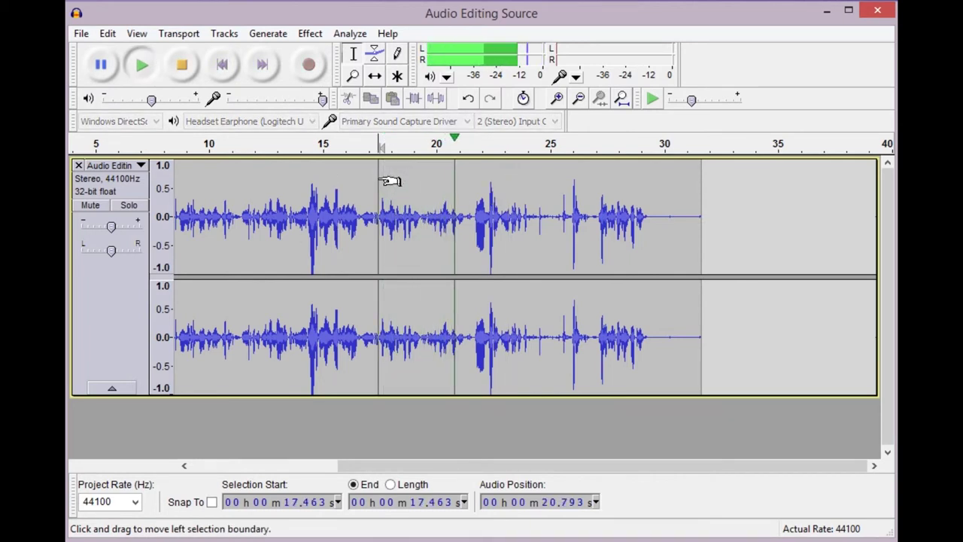
{"action": "key", "text": "space"}
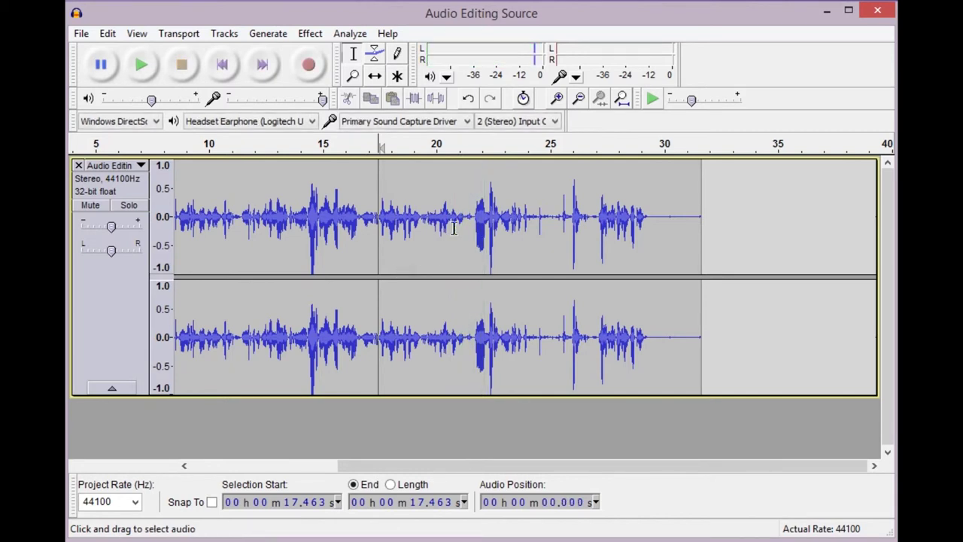
{"action": "left_click_drag", "start_coordinate": [473, 218], "coordinate": [595, 218]}
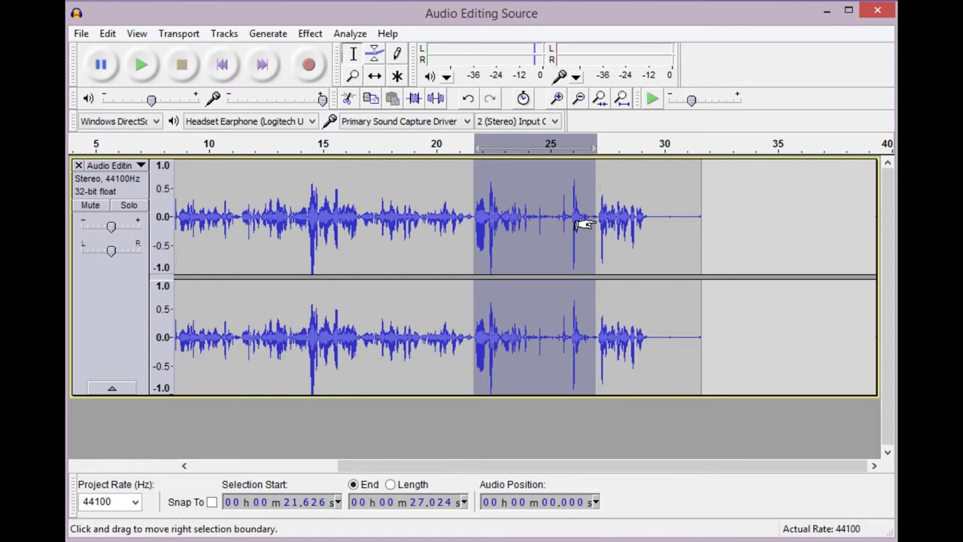
{"action": "key", "text": "Delete"}
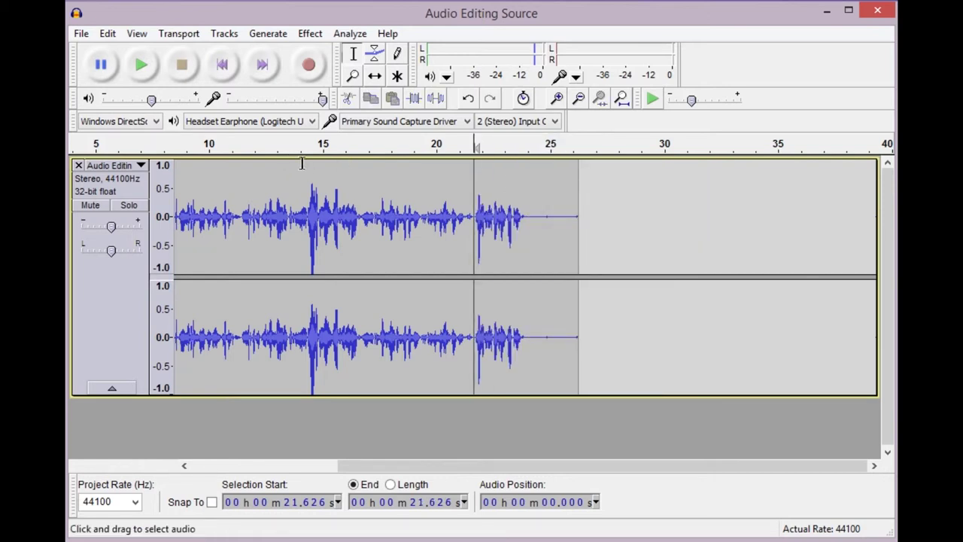
Check the last cut by playing from about 17.96 s, and delete the trailing silence from about 24.34 s to the track's end.
{"action": "left_click", "coordinate": [391, 181]}
{"action": "key", "text": "space"}
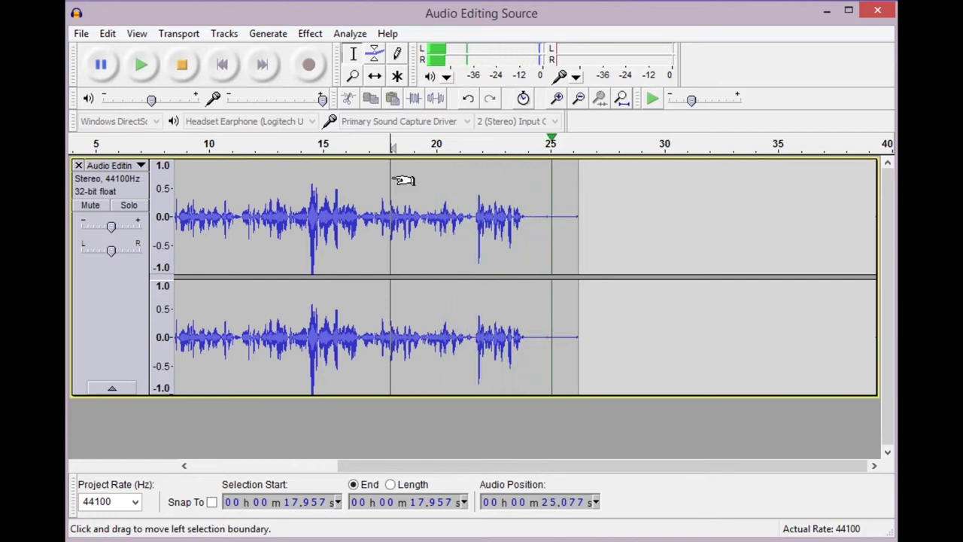
{"action": "key", "text": "space"}
{"action": "left_click_drag", "start_coordinate": [535, 219], "coordinate": [587, 219]}
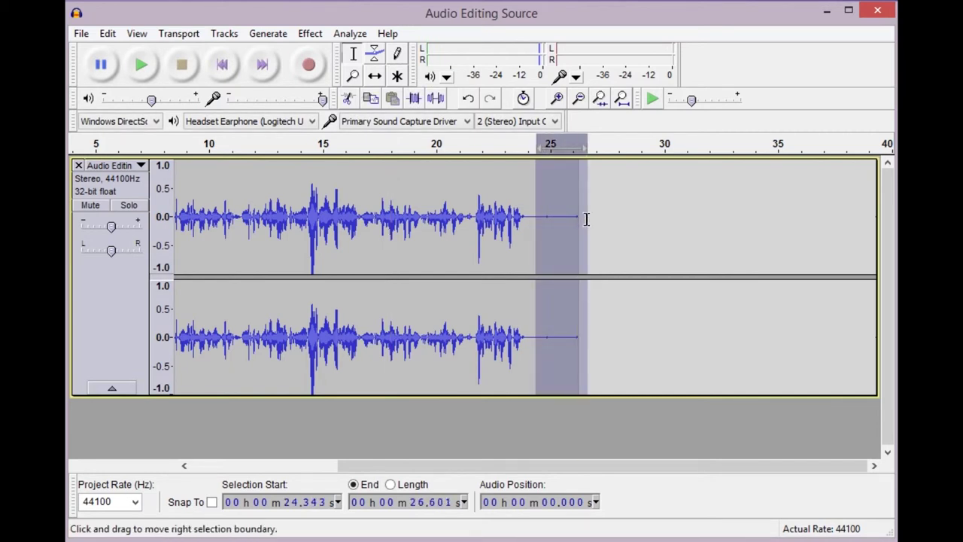
{"action": "key", "text": "Delete"}
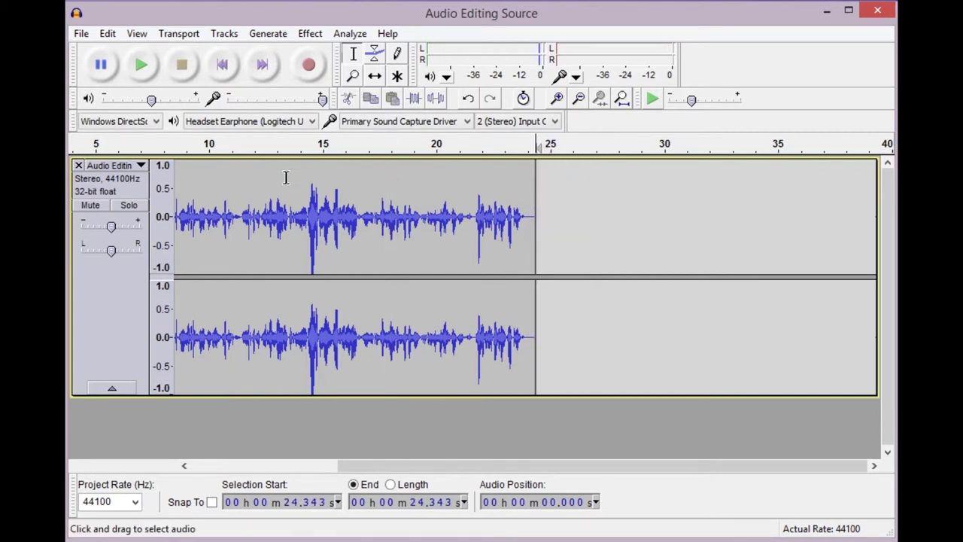
Fit the whole project in view and save it as an Audacity project named "Audacity demo".
{"action": "left_click", "coordinate": [623, 103]}
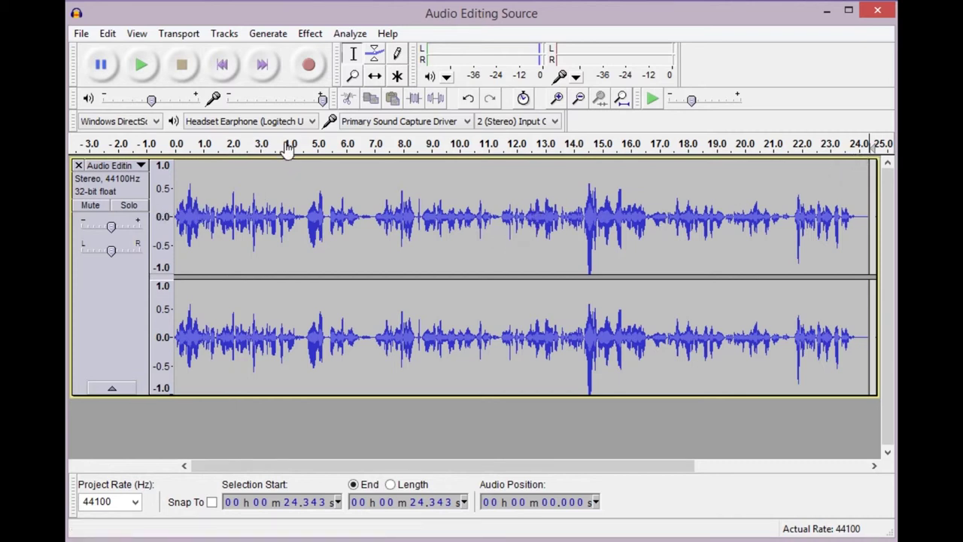
{"action": "left_click", "coordinate": [80, 34]}
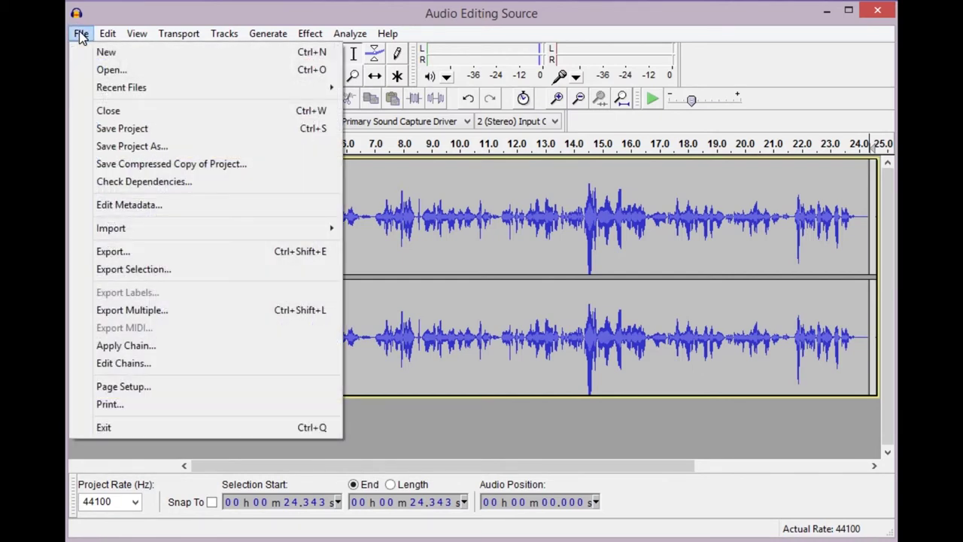
{"action": "left_click", "coordinate": [113, 133]}
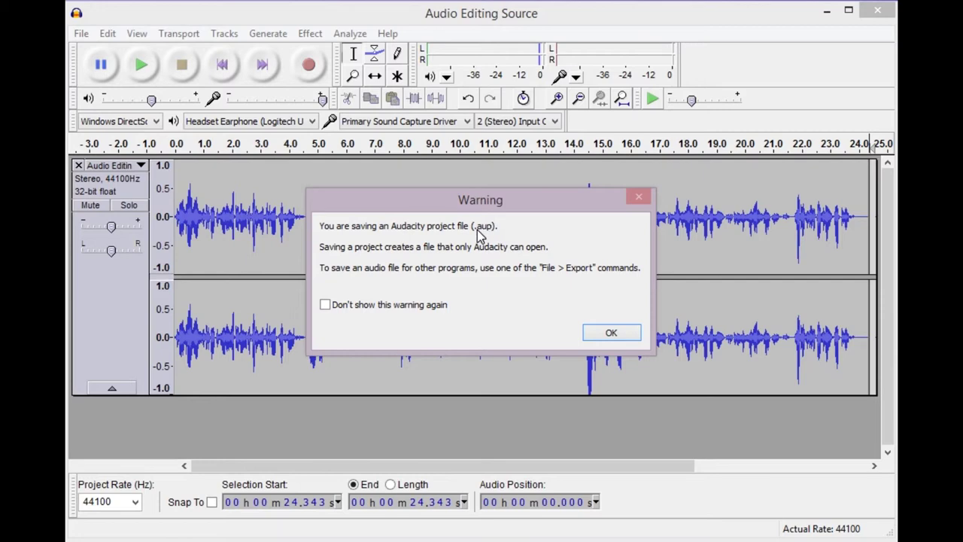
{"action": "left_click", "coordinate": [611, 334]}
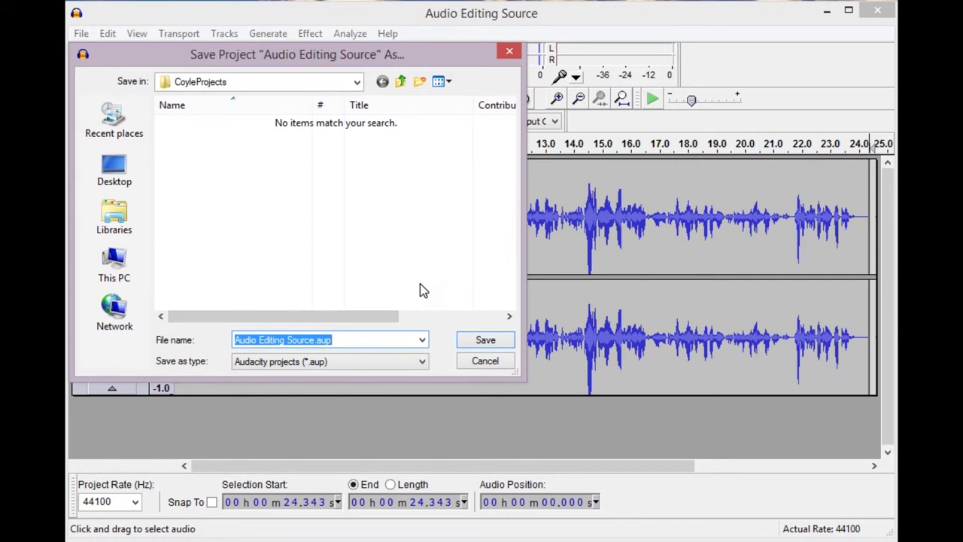
{"action": "type", "text": "Audac"}
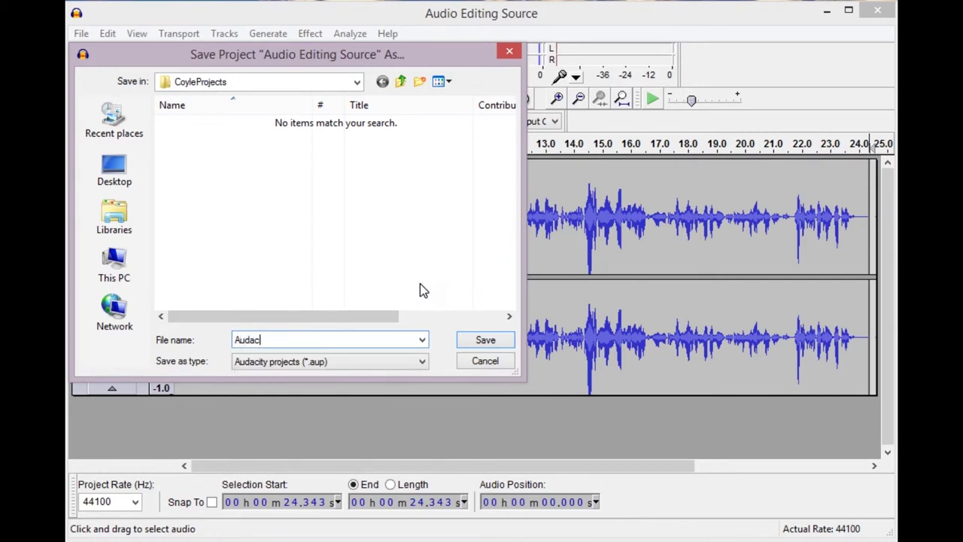
{"action": "type", "text": "mo"}
{"action": "left_click", "coordinate": [486, 341]}
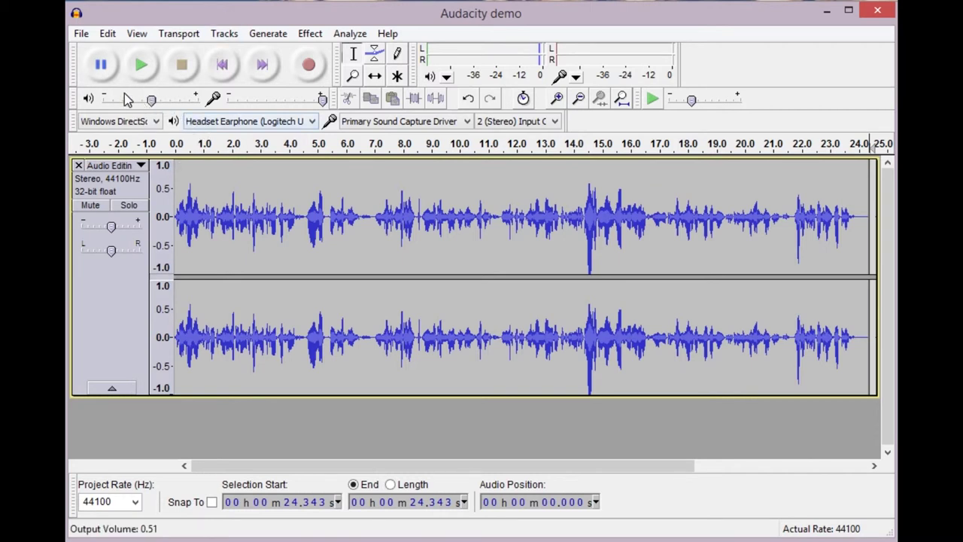
Play the recording from the start, delete the gap from about 21.27 s to 21.64 s and check the cut from about 19.22 s.
{"action": "left_click", "coordinate": [220, 67]}
{"action": "key", "text": "space"}
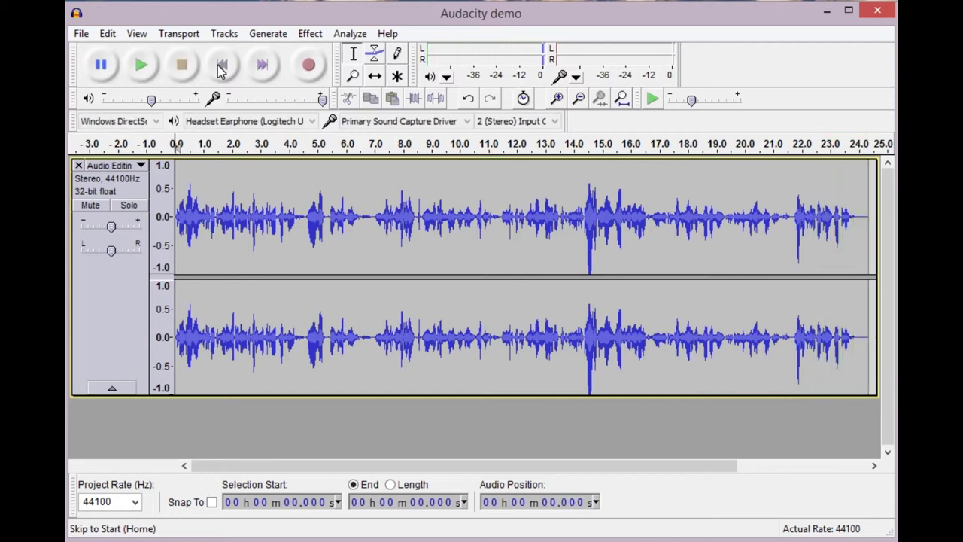
{"action": "left_click_drag", "start_coordinate": [785, 220], "coordinate": [792, 216]}
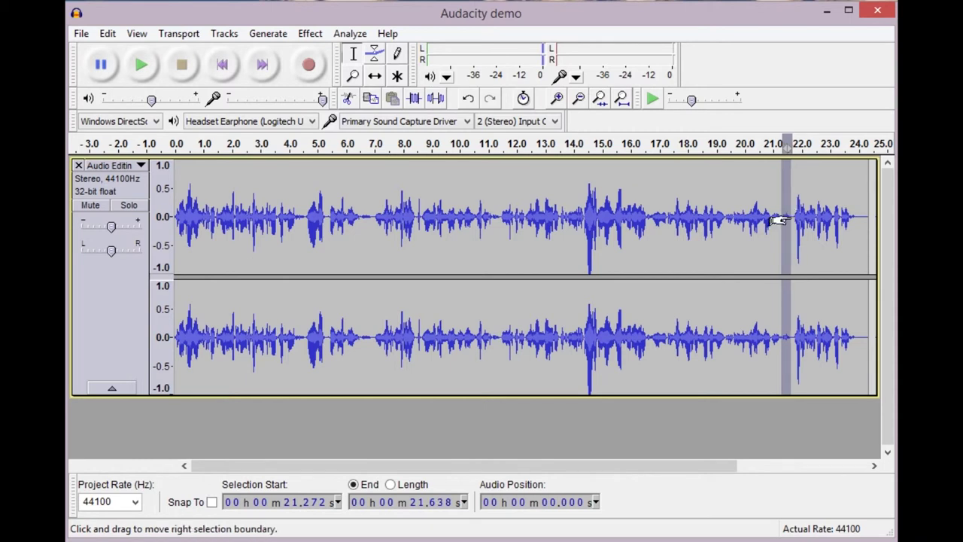
{"action": "key", "text": "Delete"}
{"action": "left_click", "coordinate": [723, 177]}
{"action": "key", "text": "space"}
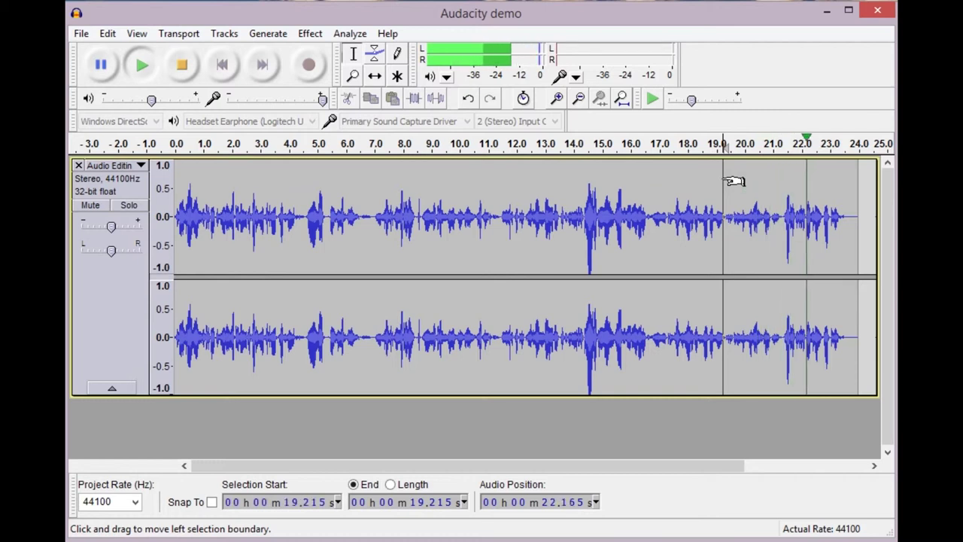
Stop the playback and listen to the recording from about 12.71 s to judge the loud peak.
{"action": "key", "text": "space"}
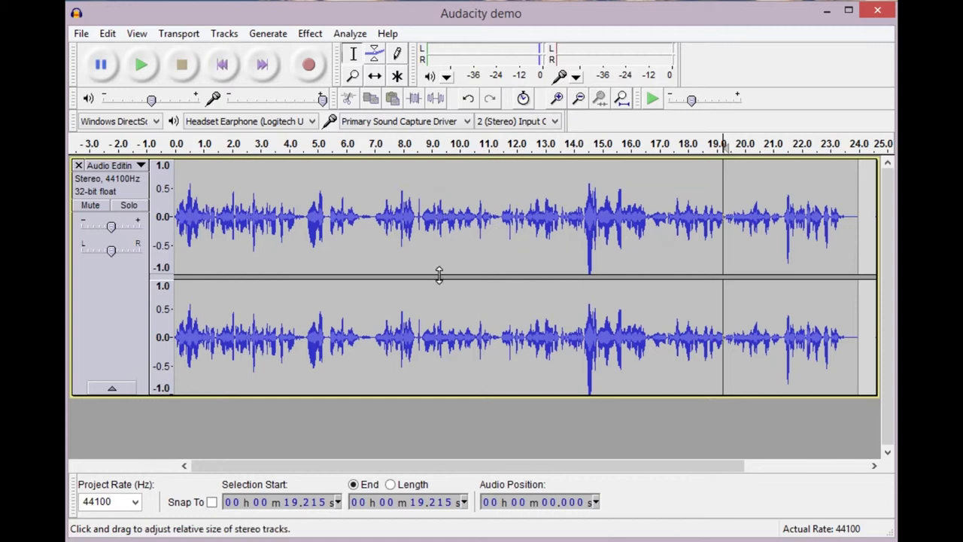
{"action": "left_click", "coordinate": [538, 216]}
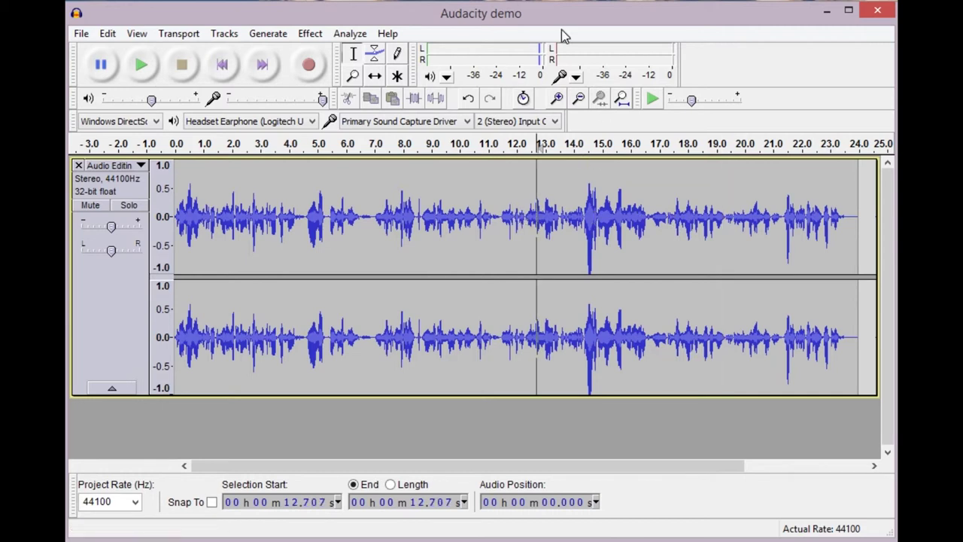
{"action": "key", "text": "space"}
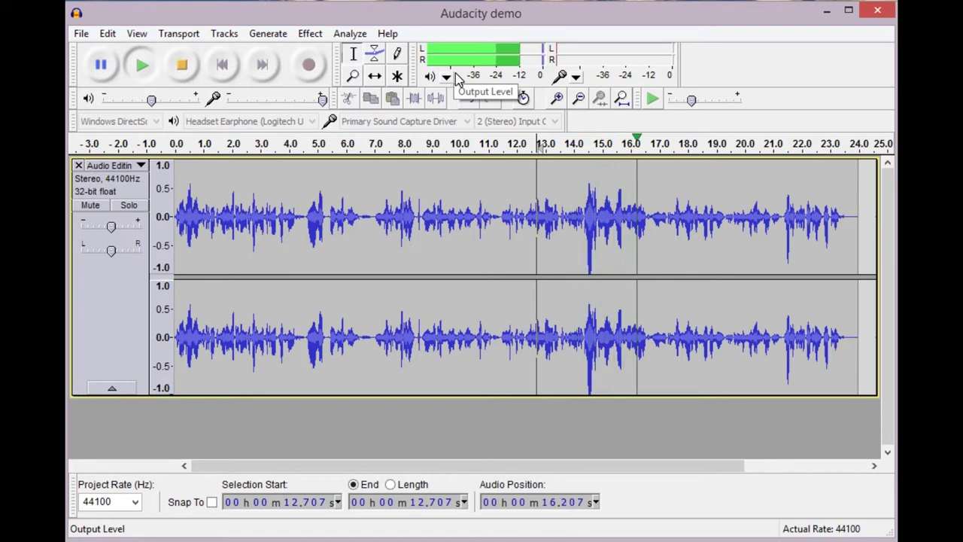
{"action": "key", "text": "space"}
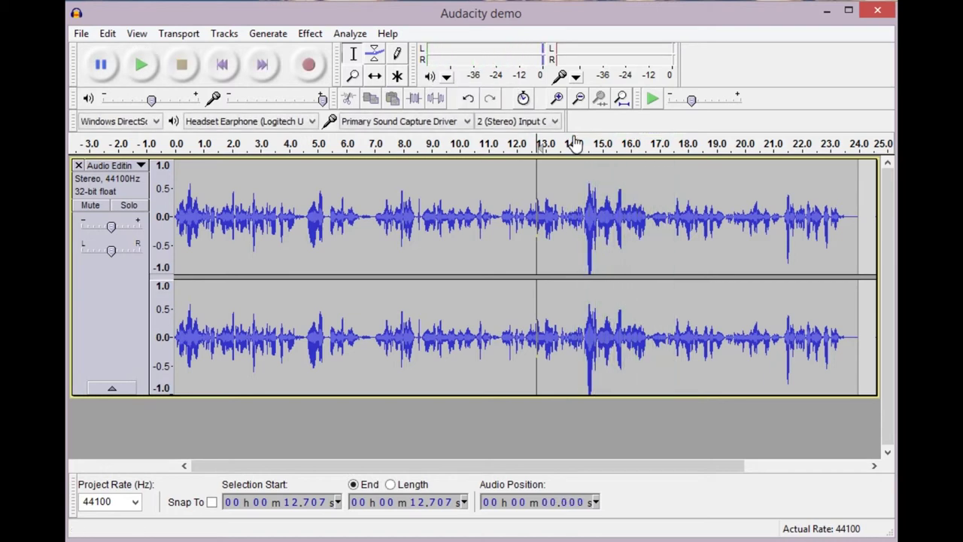
Amplify the loud peak from about 14.34 s to 14.83 s by -5.0 dB and check it by playing from about 13.3 s.
{"action": "left_click", "coordinate": [563, 179]}
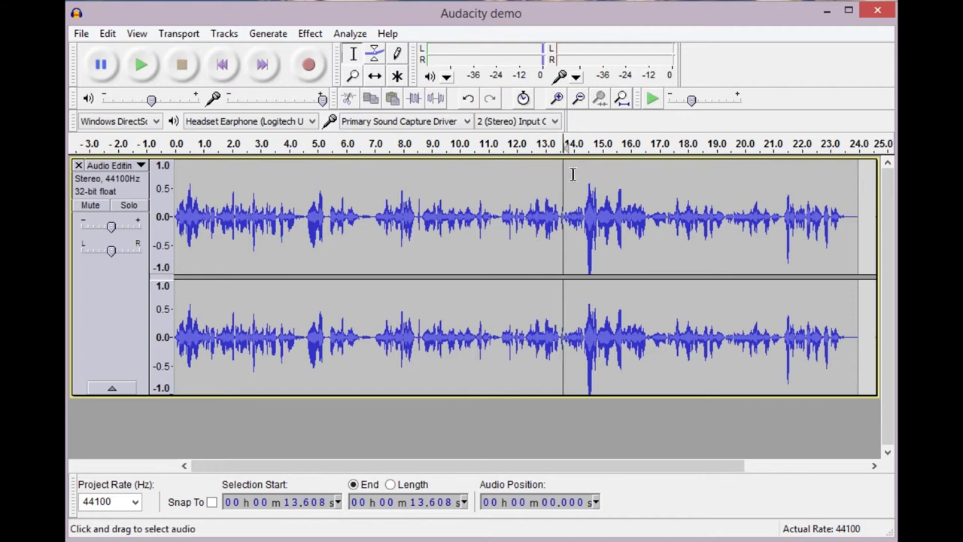
{"action": "left_click", "coordinate": [557, 98]}
{"action": "left_click", "coordinate": [556, 98]}
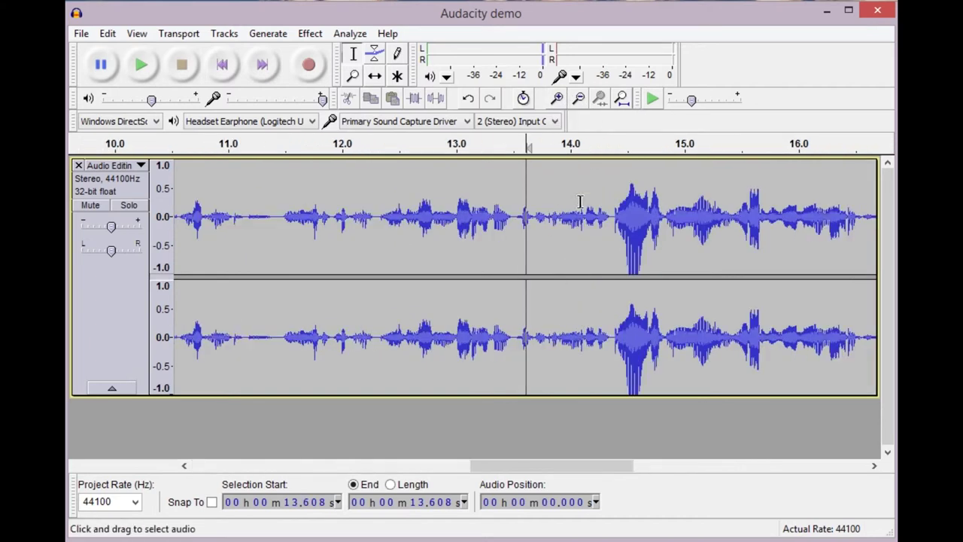
{"action": "left_click", "coordinate": [579, 99]}
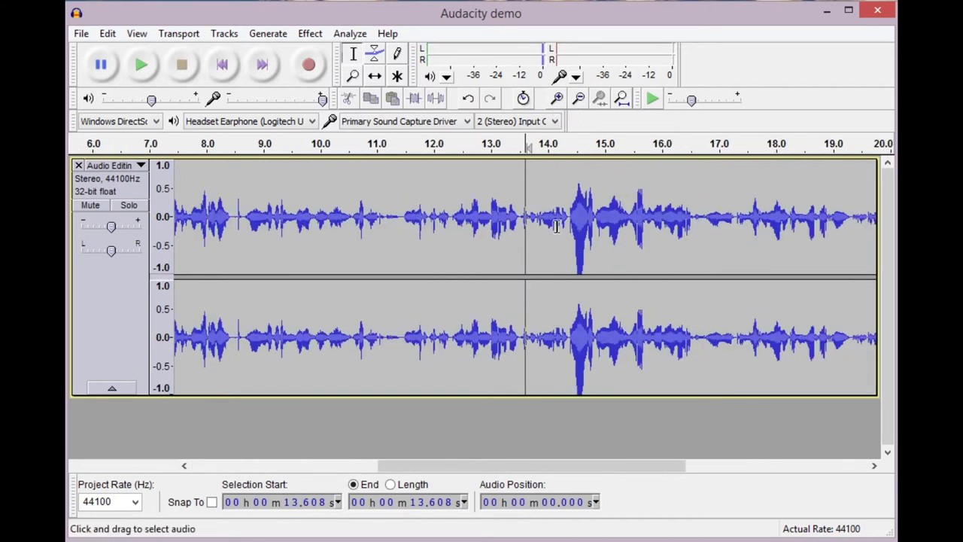
{"action": "left_click_drag", "start_coordinate": [567, 217], "coordinate": [594, 222]}
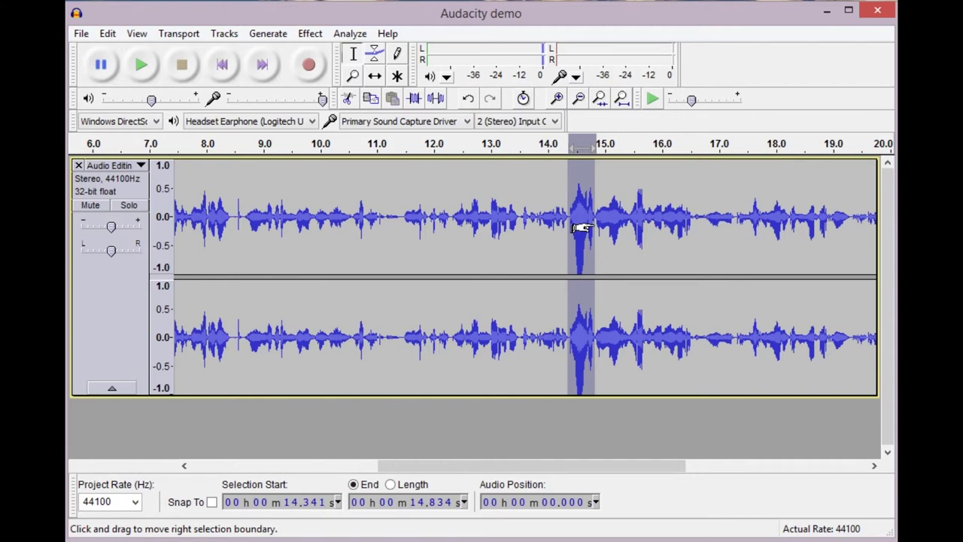
{"action": "left_click", "coordinate": [310, 35]}
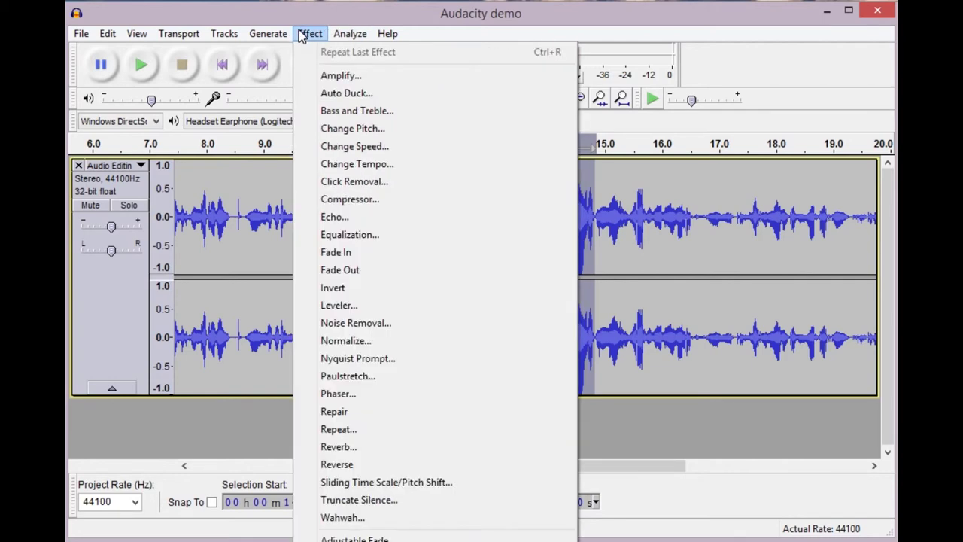
{"action": "left_click", "coordinate": [335, 76]}
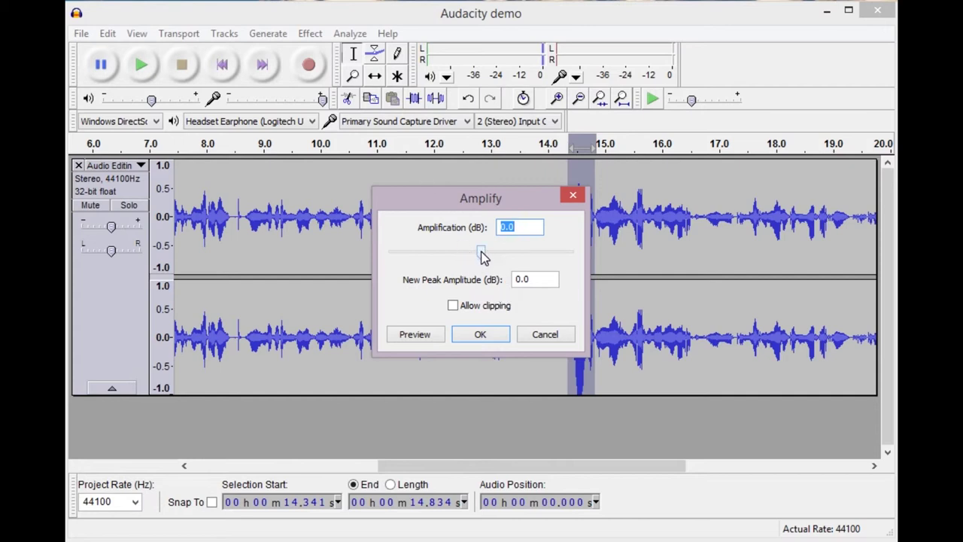
{"action": "left_click_drag", "start_coordinate": [482, 256], "coordinate": [473, 257]}
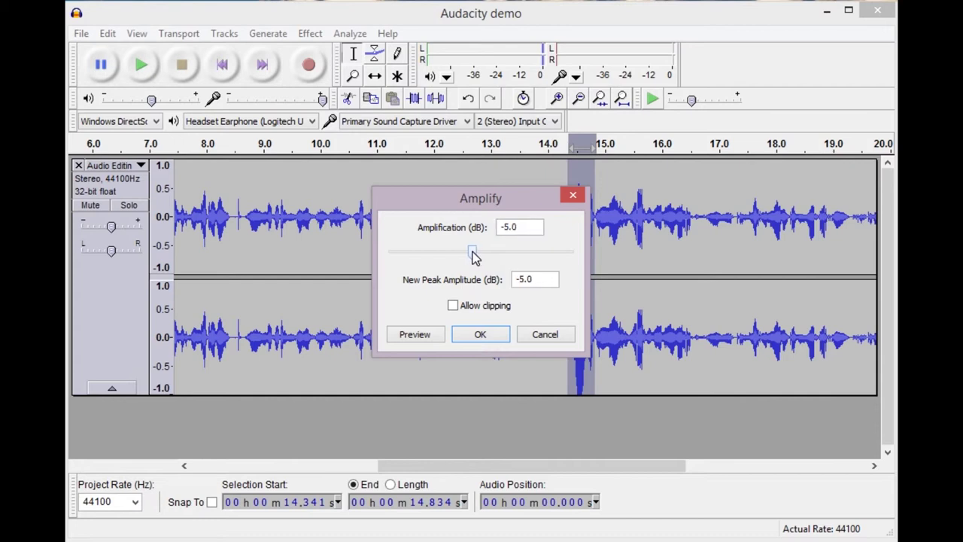
{"action": "left_click", "coordinate": [478, 336]}
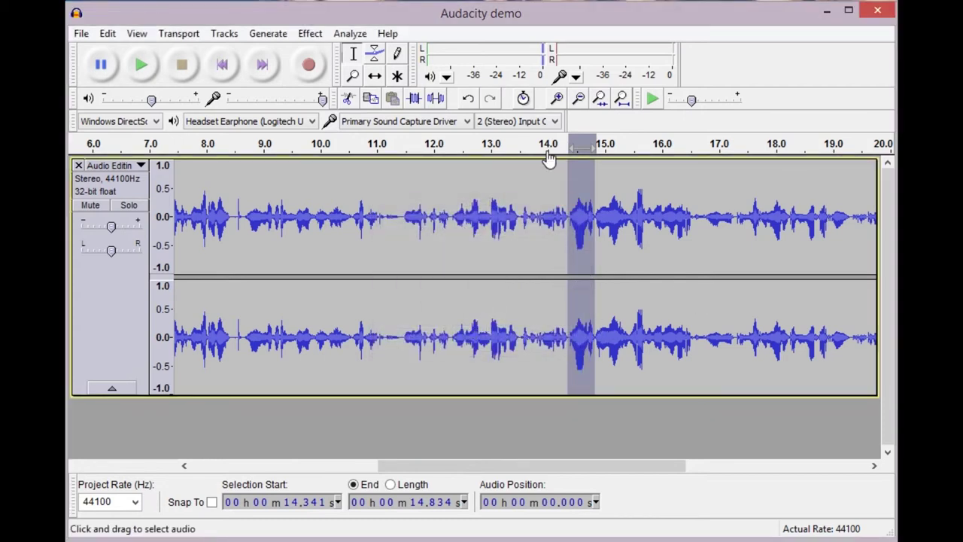
{"action": "left_click", "coordinate": [510, 150]}
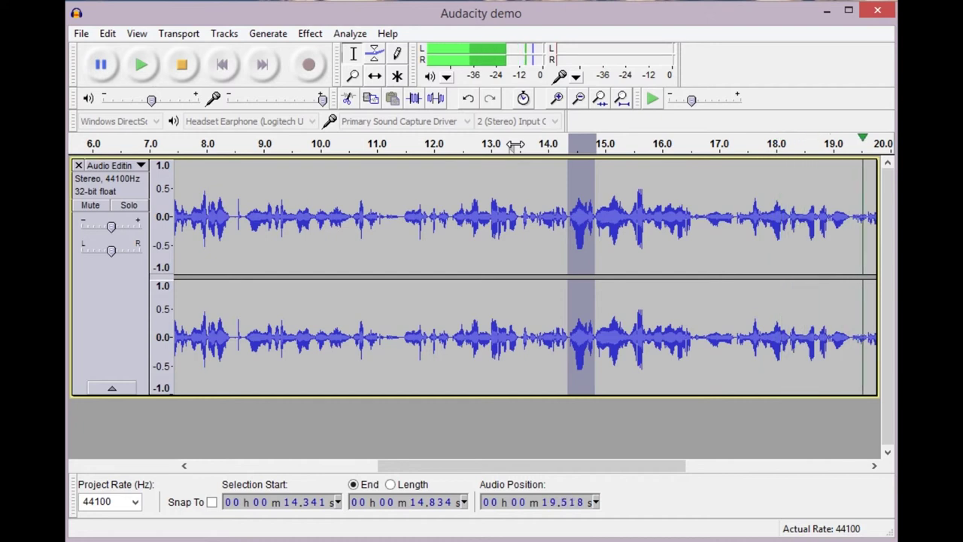
{"action": "key", "text": "space"}
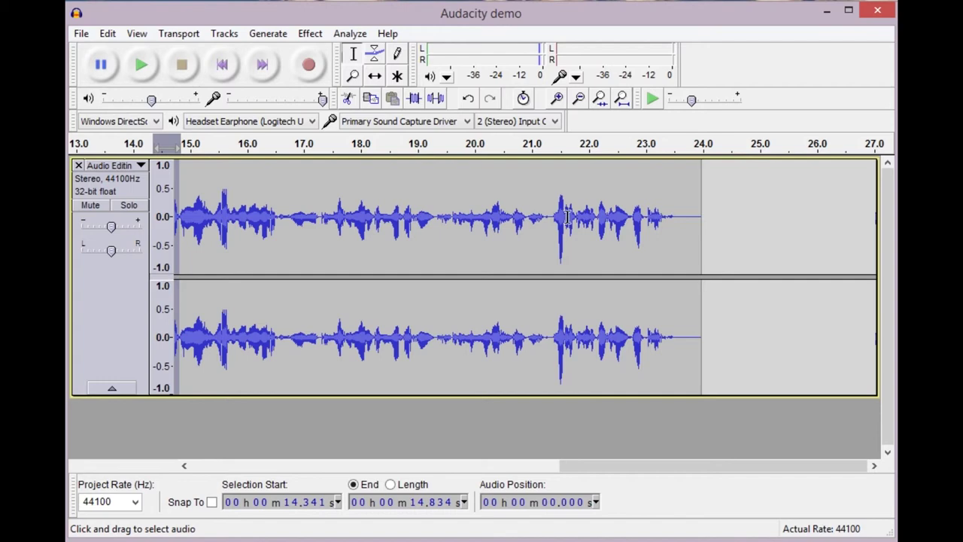
Lower the volume of the loud peak from about 21.41 s to 21.60 s with Amplify.
{"action": "left_click_drag", "start_coordinate": [568, 216], "coordinate": [557, 217]}
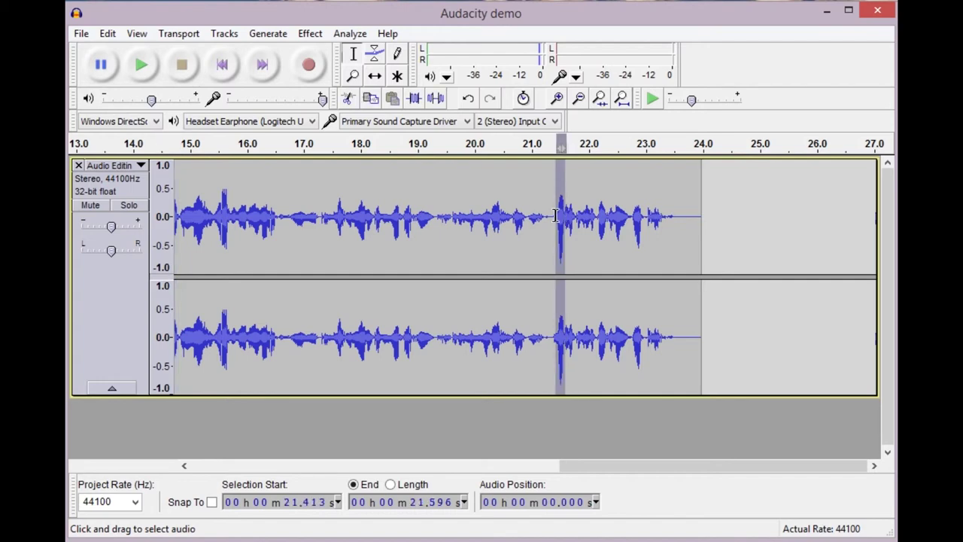
{"action": "left_click", "coordinate": [310, 34]}
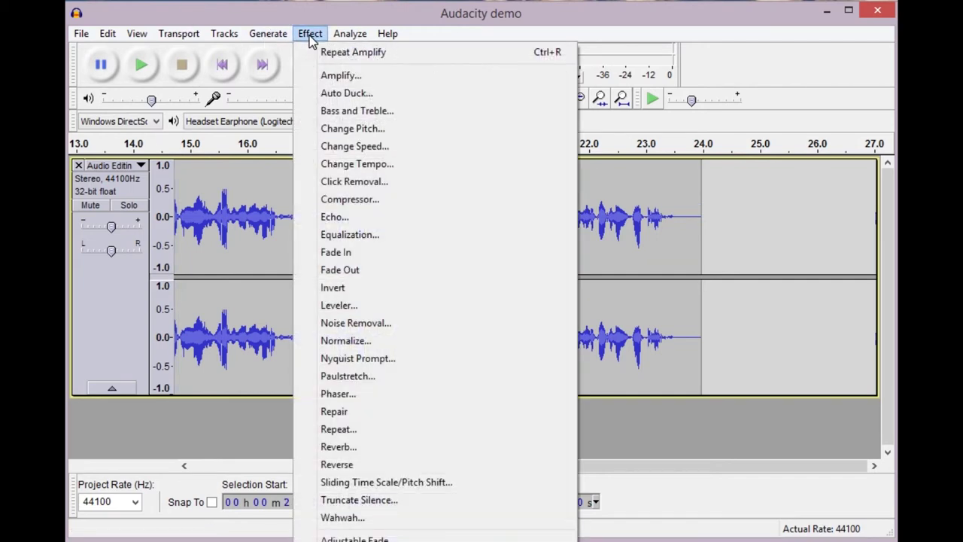
{"action": "left_click", "coordinate": [320, 75]}
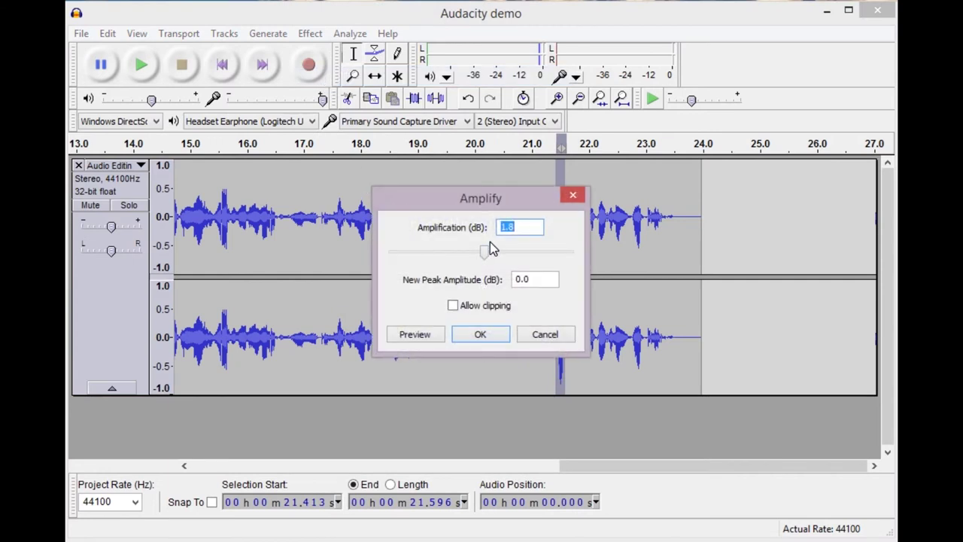
{"action": "left_click_drag", "start_coordinate": [486, 258], "coordinate": [479, 259]}
{"action": "left_click", "coordinate": [481, 334]}
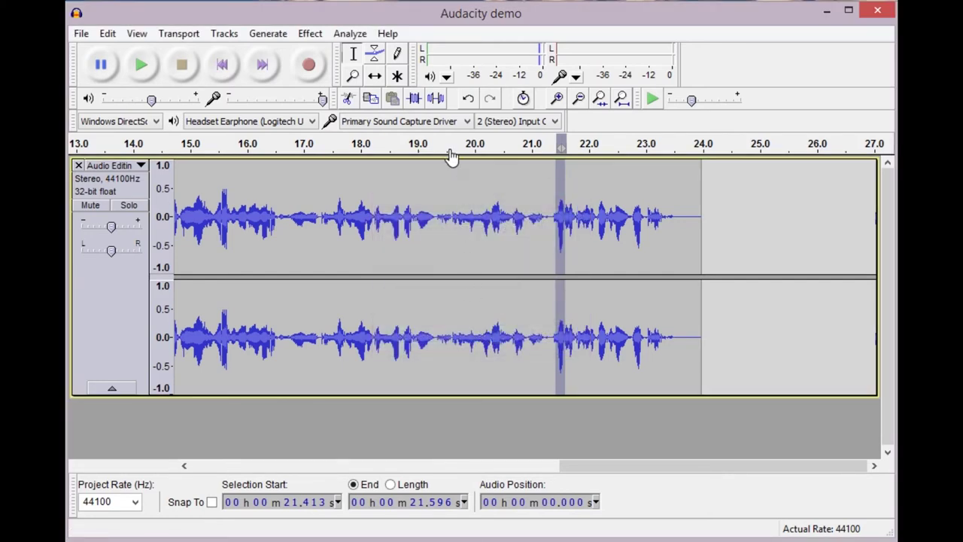
Amplify the still selected peak by a further -2.7 dB and check it by playing from about 20.2 s.
{"action": "left_click", "coordinate": [310, 34]}
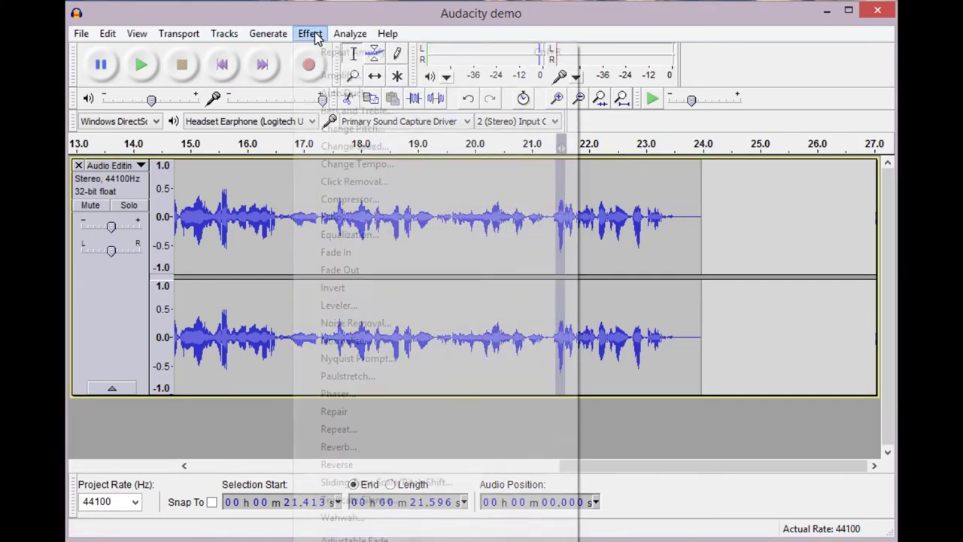
{"action": "left_click", "coordinate": [321, 76]}
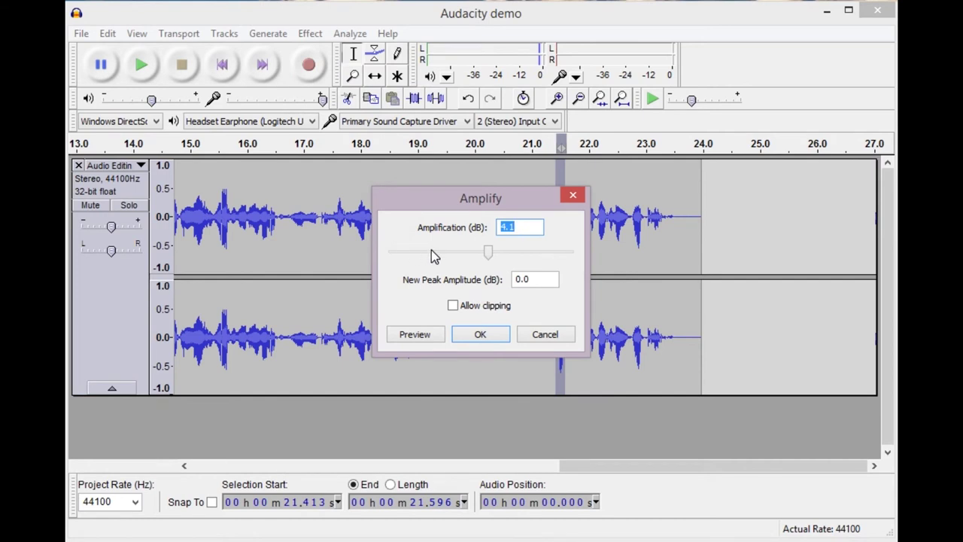
{"action": "left_click_drag", "start_coordinate": [488, 254], "coordinate": [479, 255]}
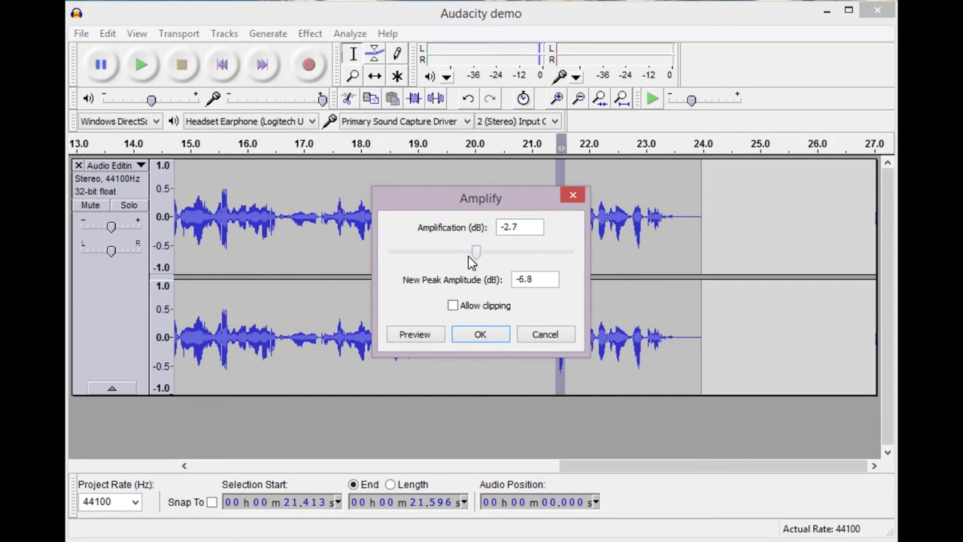
{"action": "left_click", "coordinate": [480, 334]}
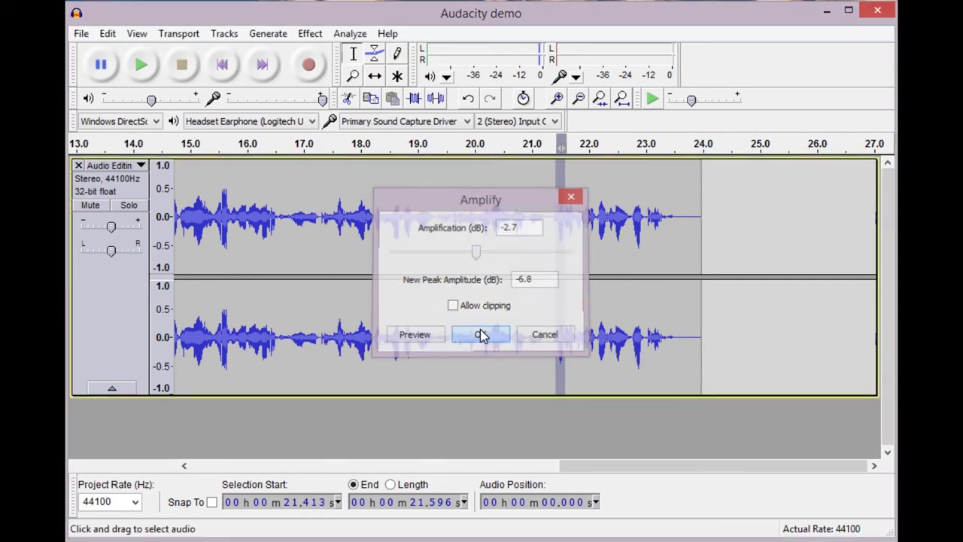
{"action": "left_click", "coordinate": [488, 150]}
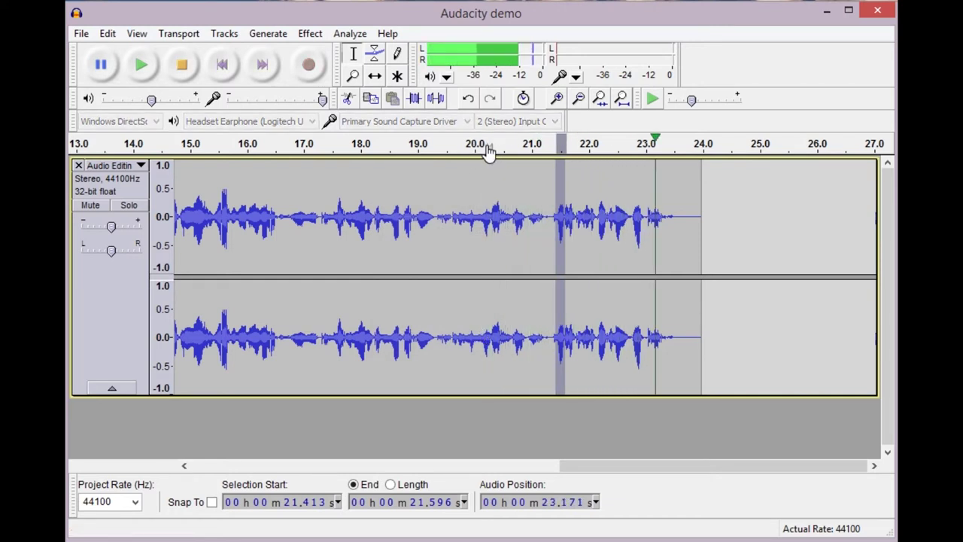
Fit the whole project in view, return the cursor to the track's start and save the project.
{"action": "left_click", "coordinate": [622, 99]}
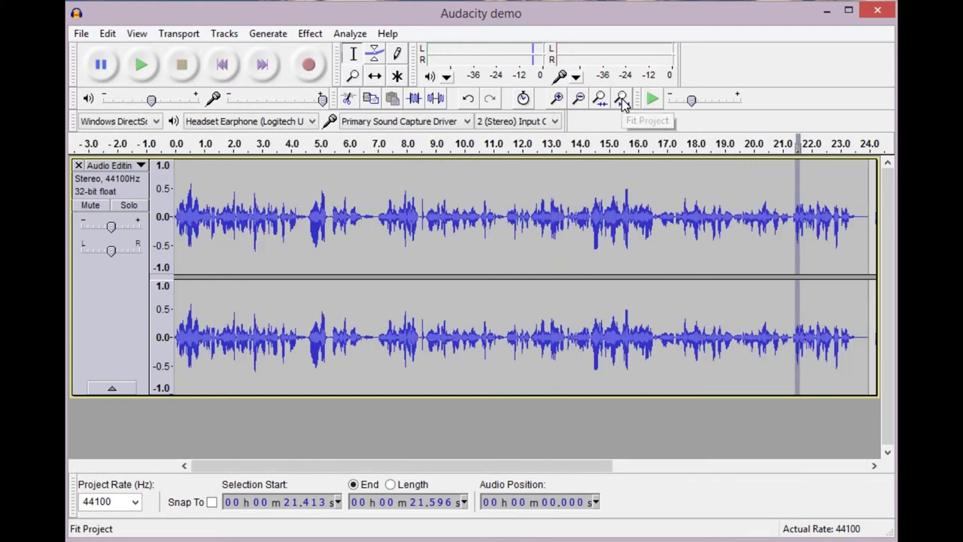
{"action": "left_click", "coordinate": [179, 166]}
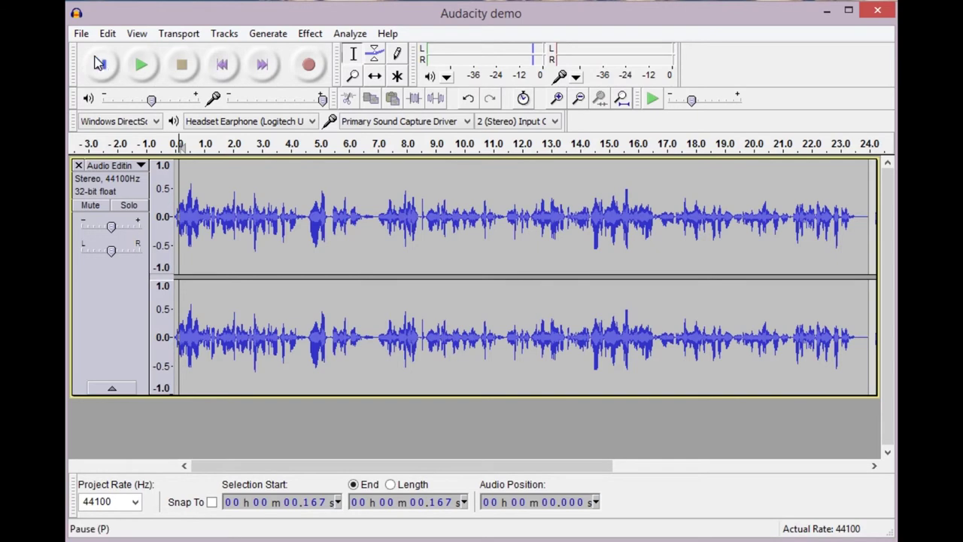
{"action": "left_click", "coordinate": [224, 65]}
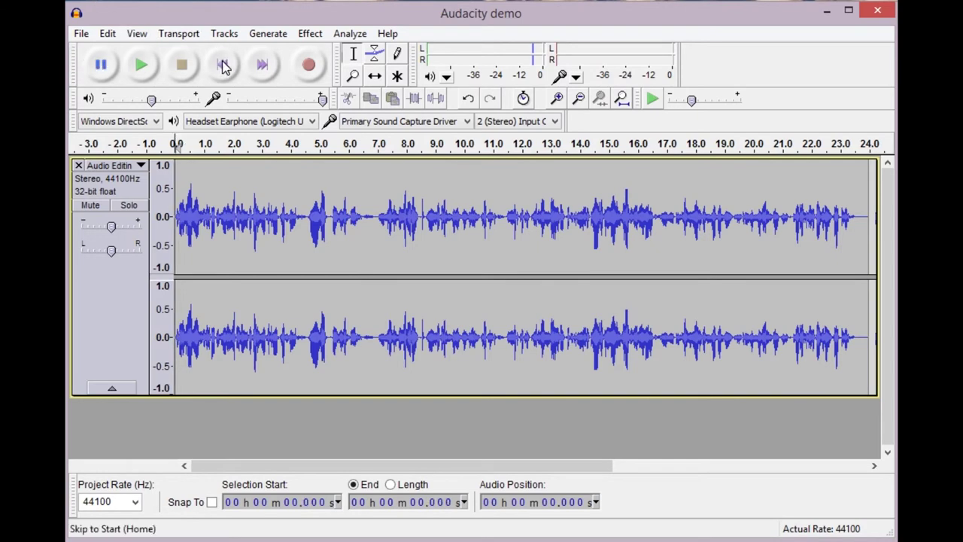
{"action": "left_click", "coordinate": [80, 33]}
{"action": "left_click", "coordinate": [121, 129]}
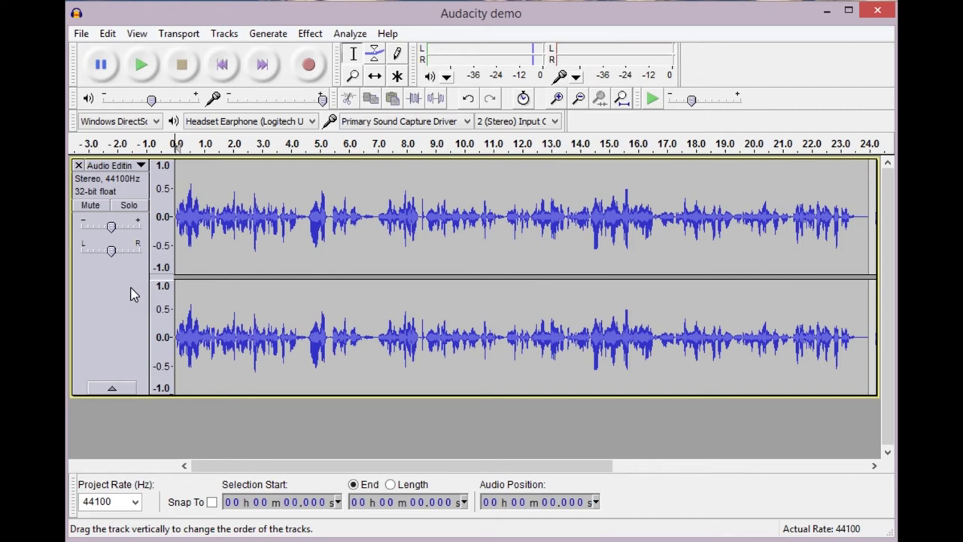
Start exporting the recording as "Audacity demo" in the CoyleProjects folder, with MP3 Files as the file type.
{"action": "left_click", "coordinate": [81, 34]}
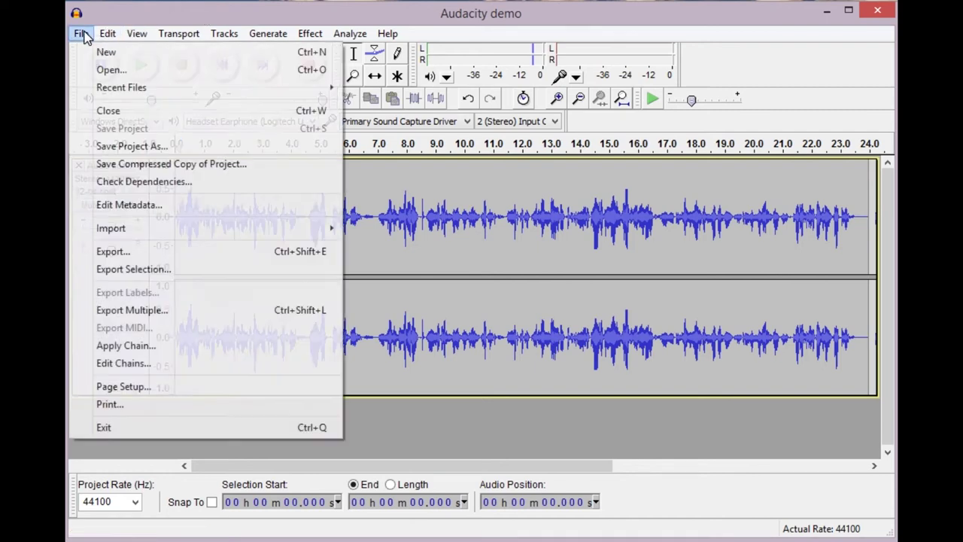
{"action": "left_click", "coordinate": [105, 252]}
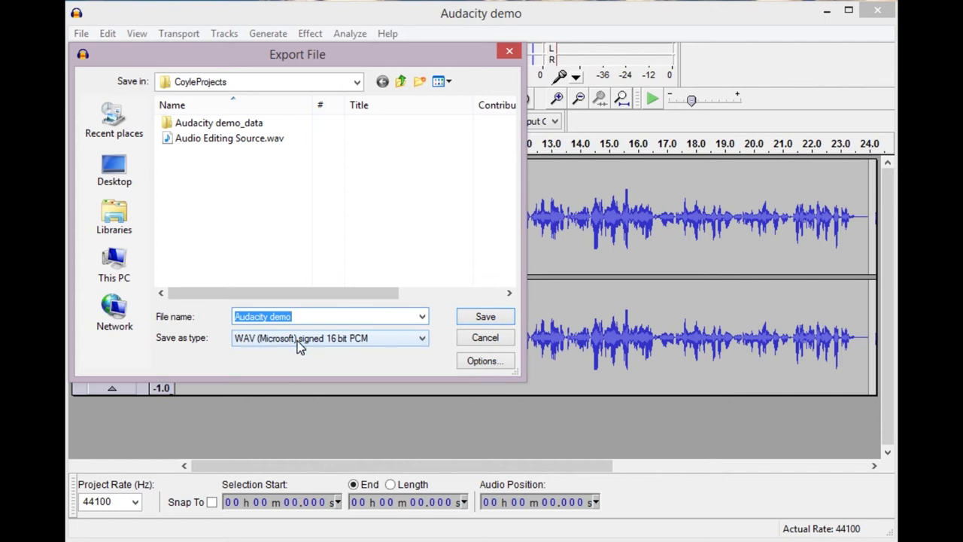
{"action": "left_click", "coordinate": [422, 339]}
{"action": "left_click", "coordinate": [422, 339]}
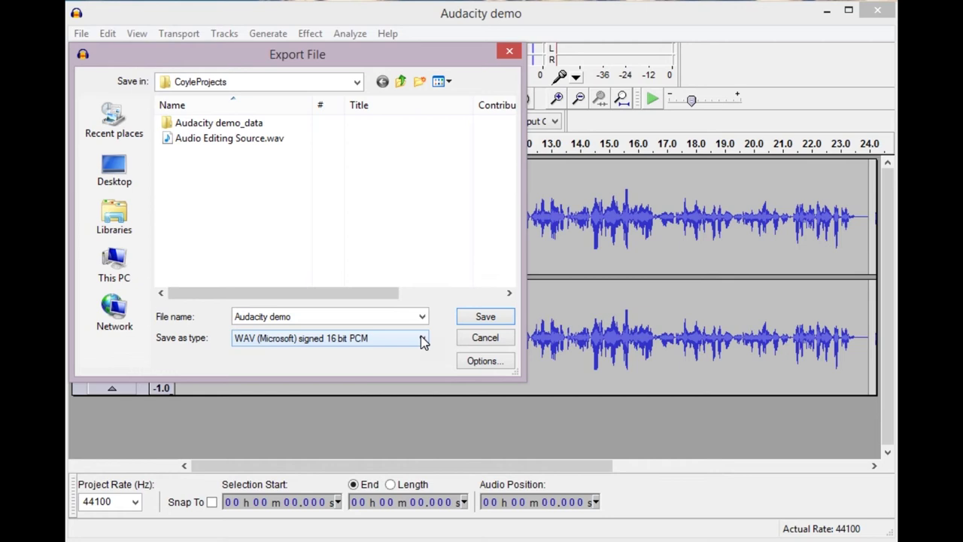
{"action": "left_click", "coordinate": [423, 340]}
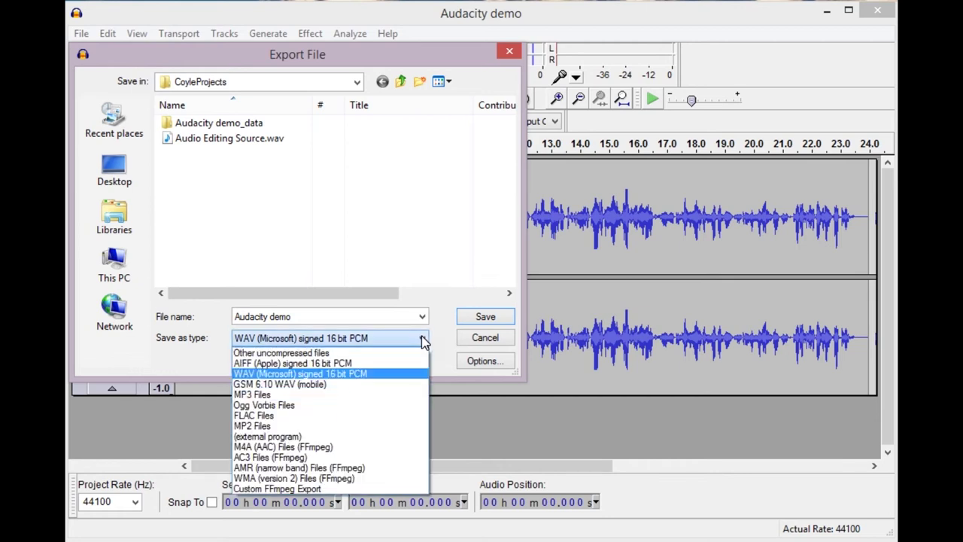
{"action": "left_click", "coordinate": [280, 394]}
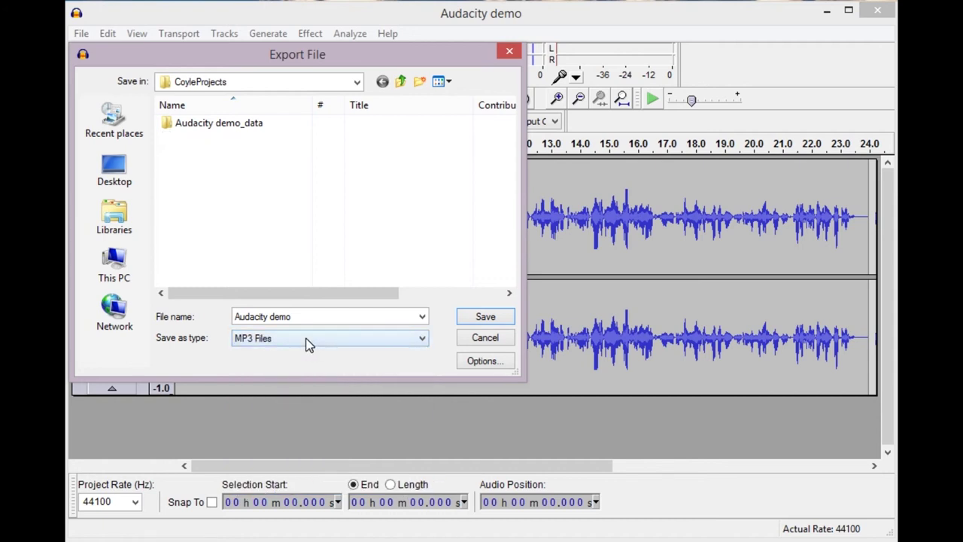
Set the MP3 quality to 96 kbps at a constant bit rate and save the export to reach its metadata.
{"action": "left_click", "coordinate": [485, 361]}
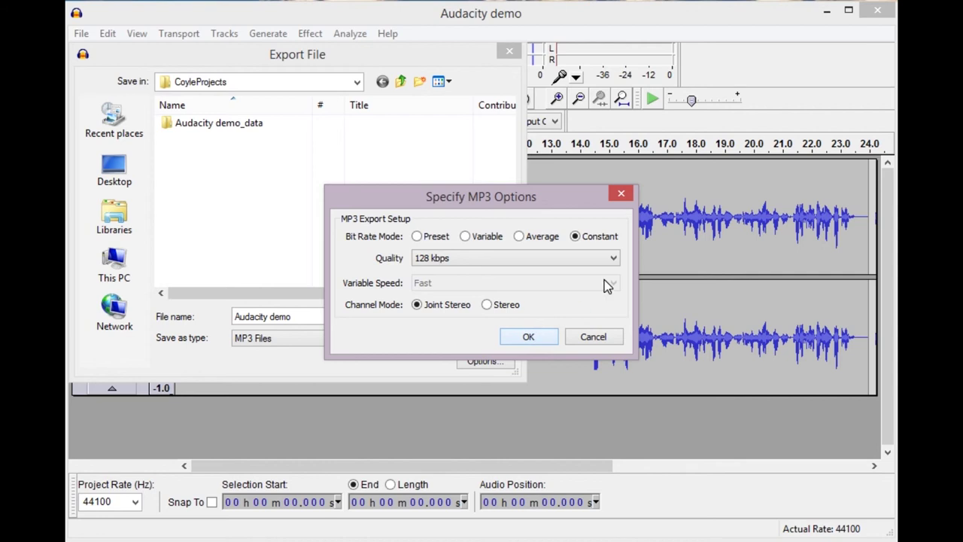
{"action": "left_click", "coordinate": [614, 258]}
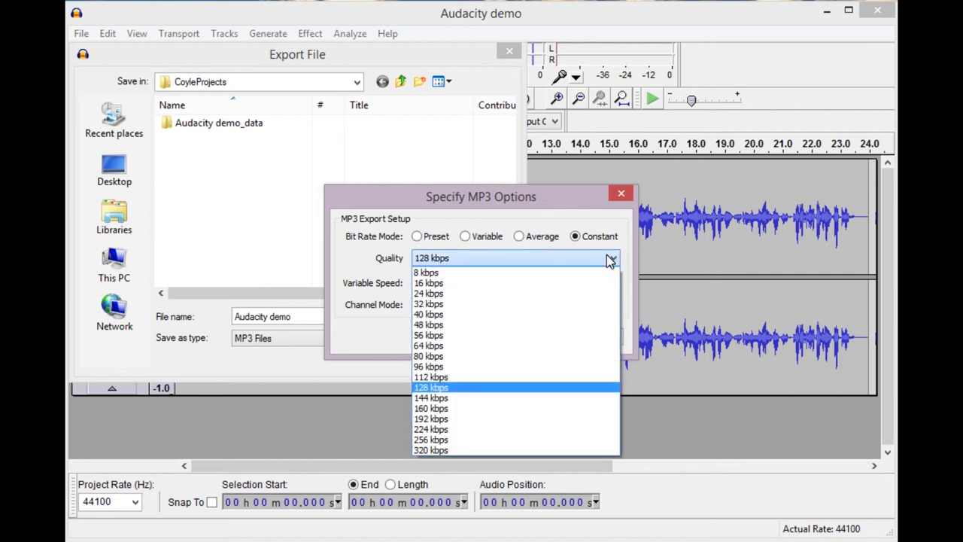
{"action": "left_click", "coordinate": [524, 366]}
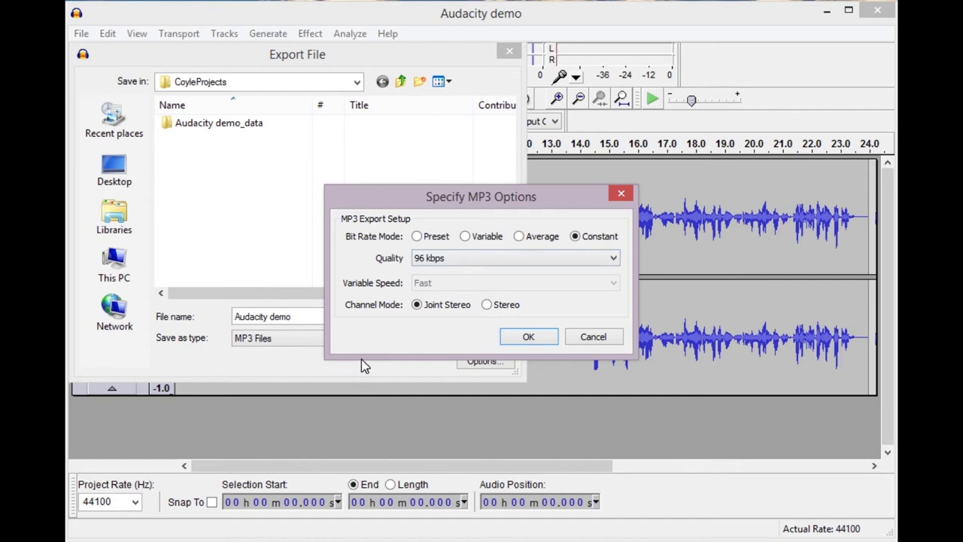
{"action": "left_click", "coordinate": [528, 336]}
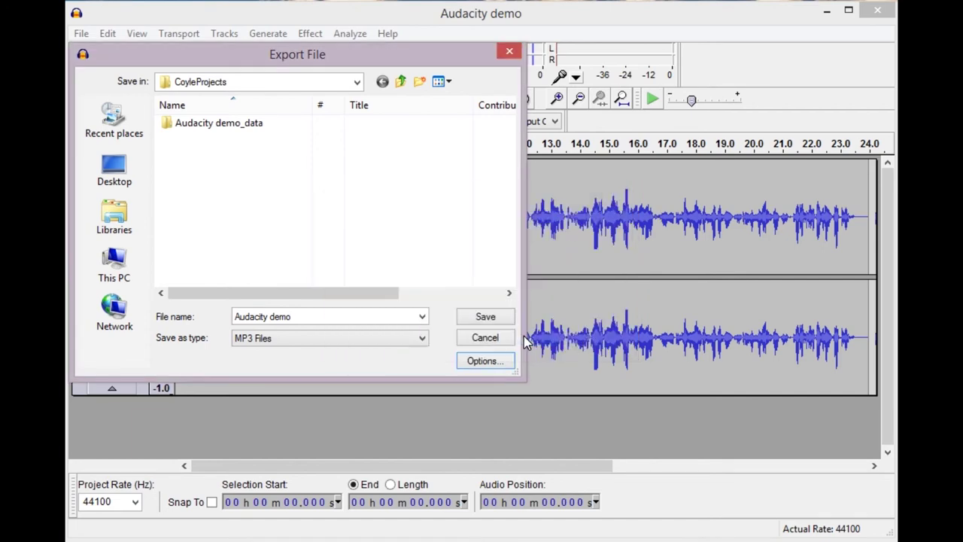
{"action": "left_click", "coordinate": [486, 317]}
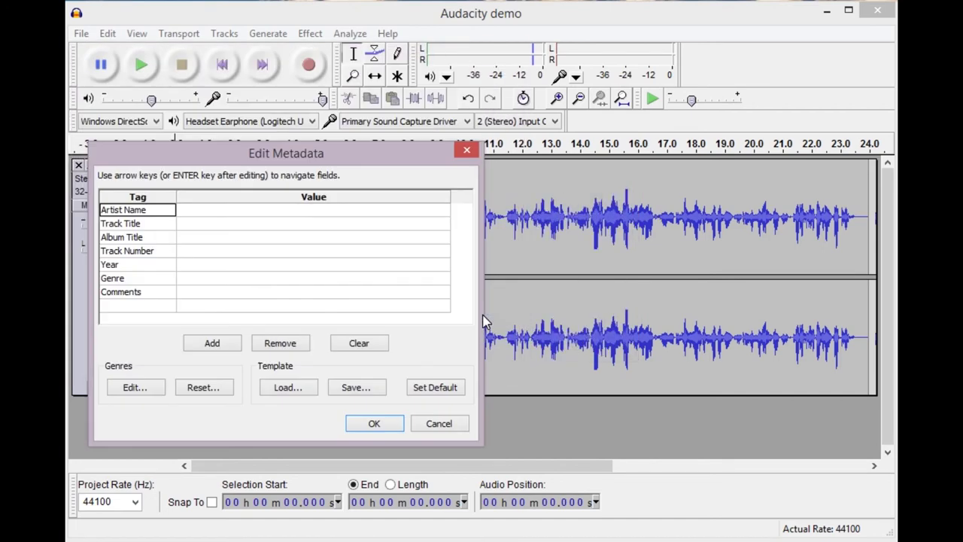
Enter the artist's name and set the track title to "Audacity Demo - Editing" in the metadata.
{"action": "left_click", "coordinate": [195, 211]}
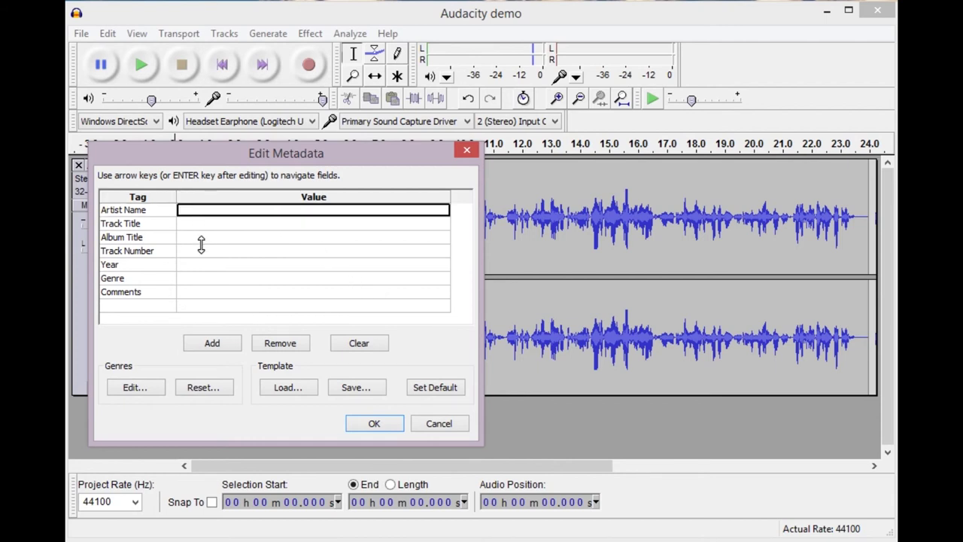
{"action": "type", "text": "Jim"}
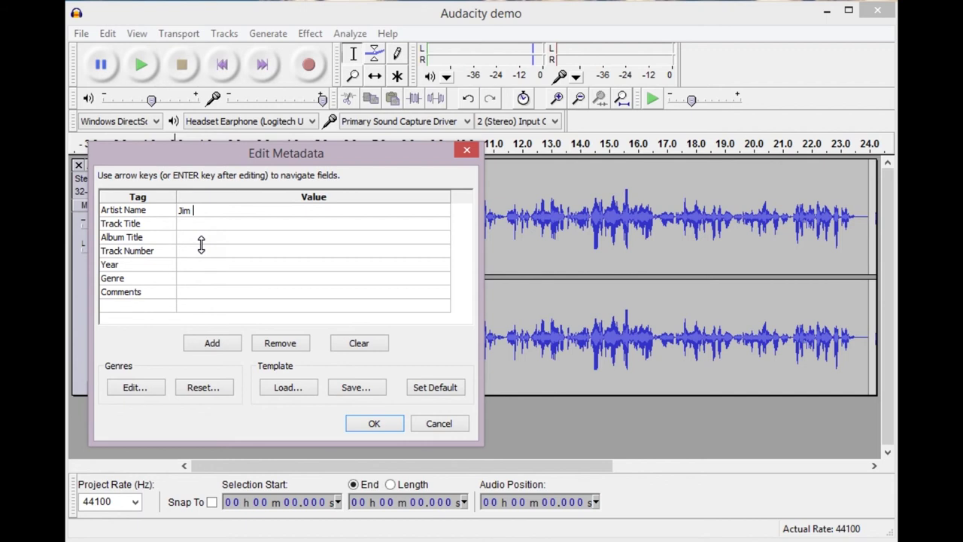
{"action": "type", "text": " Coyle"}
{"action": "left_click", "coordinate": [181, 221]}
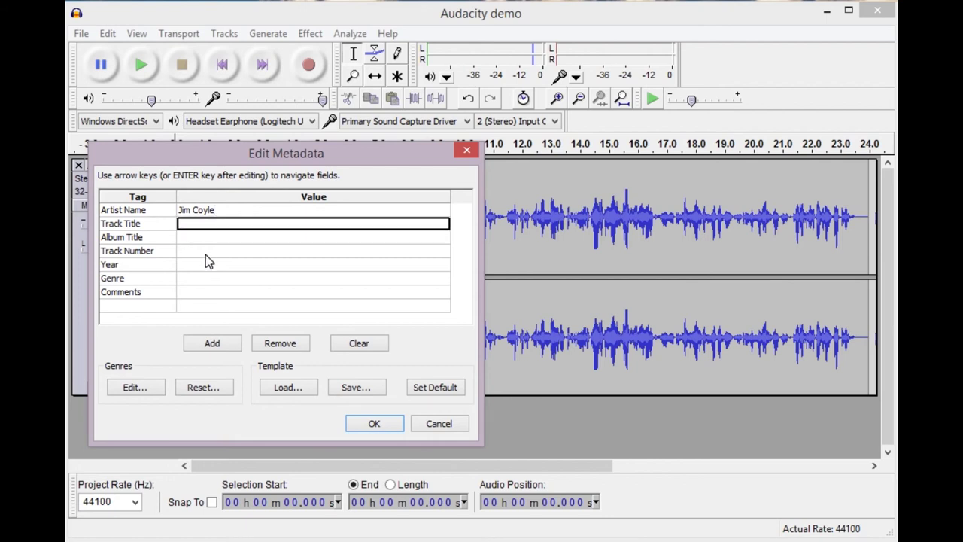
{"action": "type", "text": "Audacity Demo "}
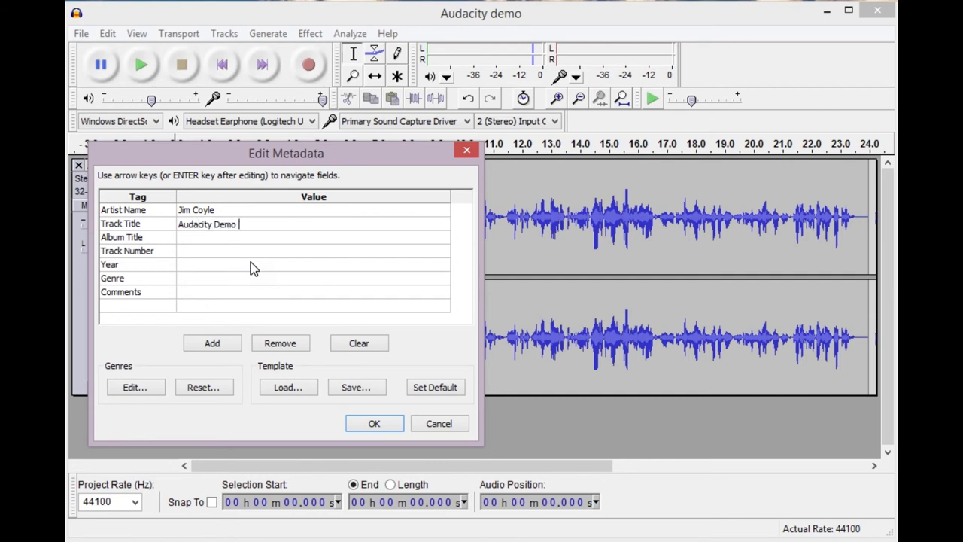
{"action": "type", "text": "- Editing"}
Set the album title to "Audacity Tutorials".
{"action": "left_click", "coordinate": [192, 238]}
{"action": "type", "text": "Audacity Tutprials"}
{"action": "key", "text": "BackSpace"}
{"action": "key", "text": "BackSpace"}
{"action": "key", "text": "BackSpace"}
{"action": "key", "text": "BackSpace"}
{"action": "key", "text": "BackSpace"}
{"action": "key", "text": "BackSpace"}
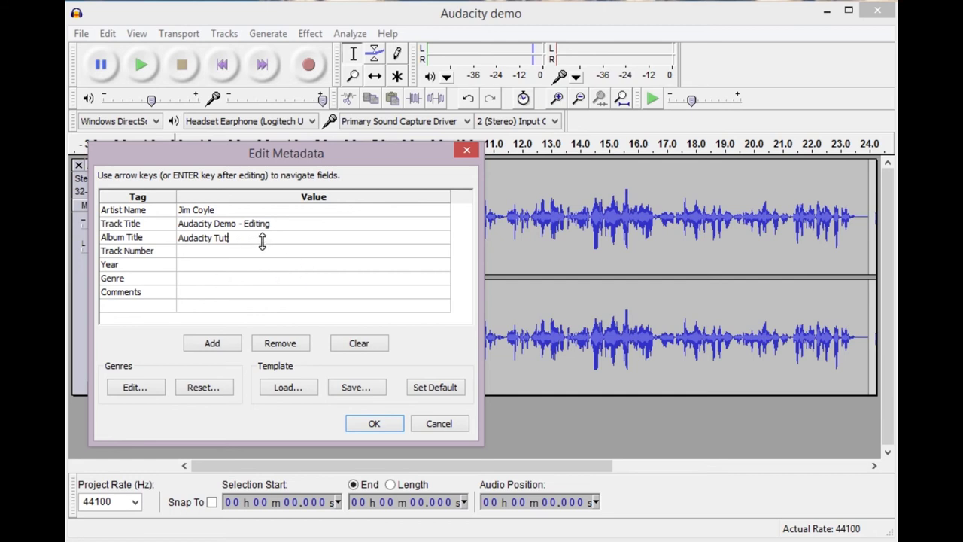
{"action": "type", "text": "orials"}
Set the year to 2014 and the genre to "Training", and accept the metadata to export the MP3.
{"action": "left_click", "coordinate": [182, 264]}
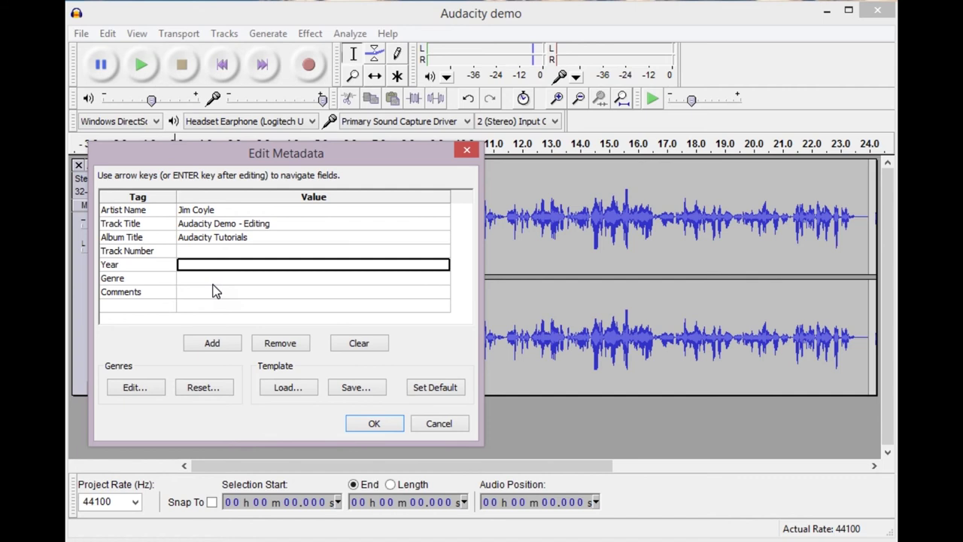
{"action": "type", "text": "2014"}
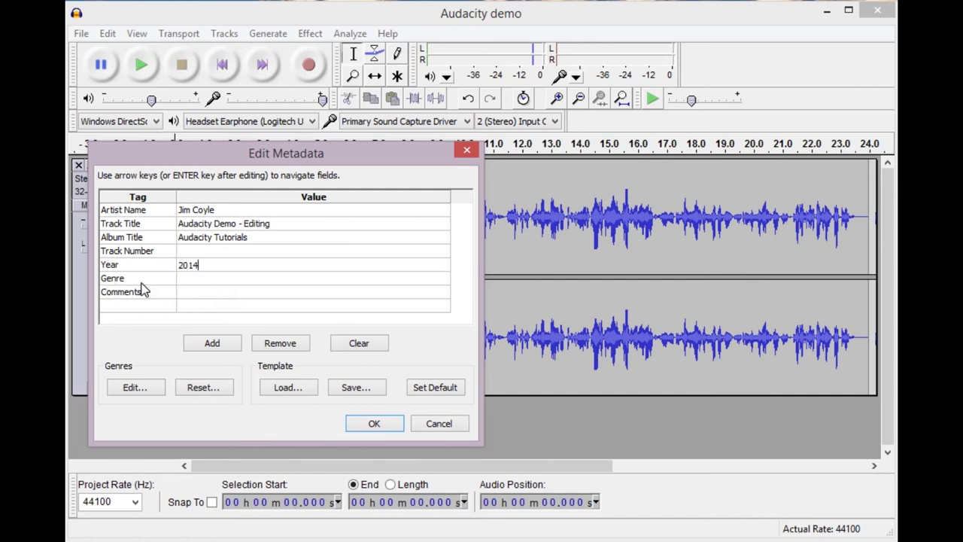
{"action": "left_click", "coordinate": [182, 280]}
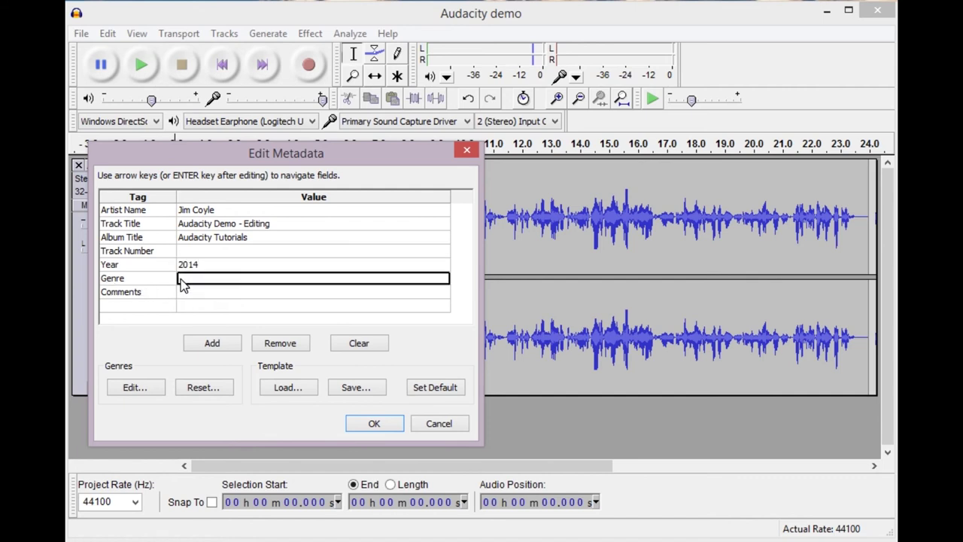
{"action": "left_click", "coordinate": [442, 278]}
{"action": "left_click_drag", "start_coordinate": [442, 312], "coordinate": [443, 536]}
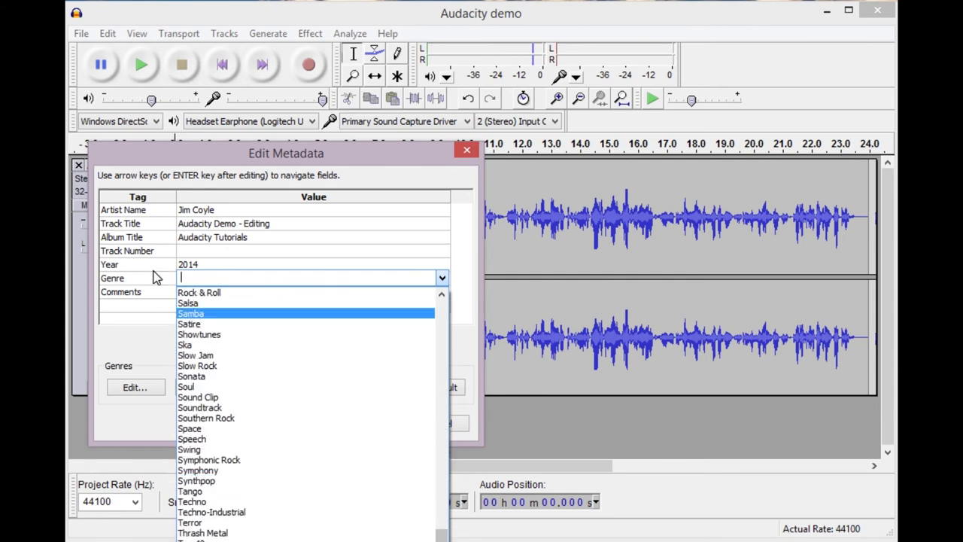
{"action": "left_click", "coordinate": [188, 284]}
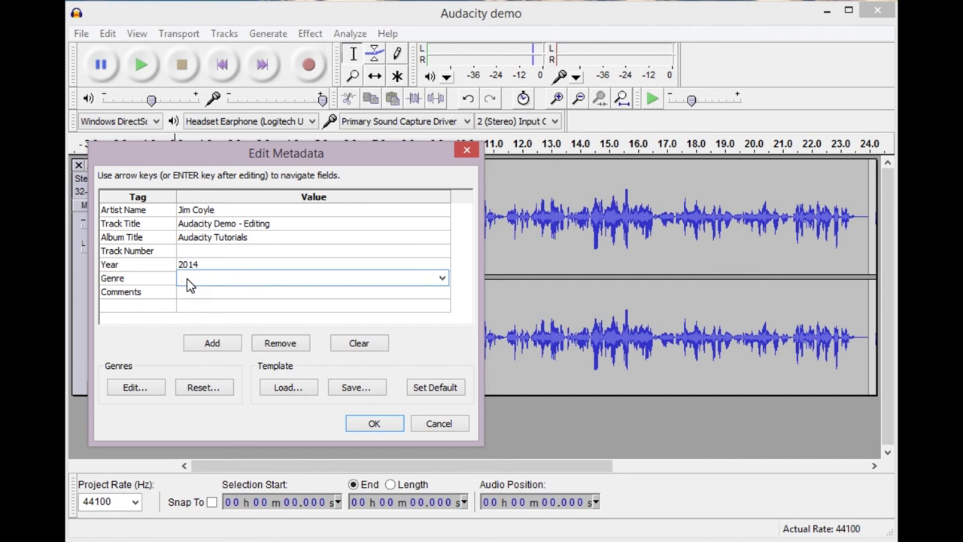
{"action": "type", "text": "Training"}
{"action": "left_click", "coordinate": [375, 424]}
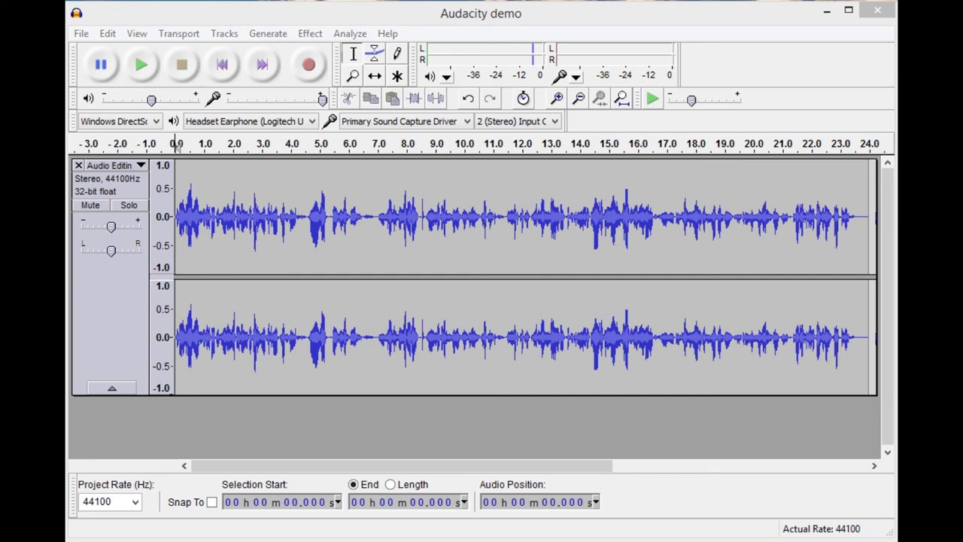
Switch to File Explorer, play the exported Audacity demo.mp3 from the CoyleProjects folder in Music and close the folder window.
{"action": "key", "text": "super+e"}
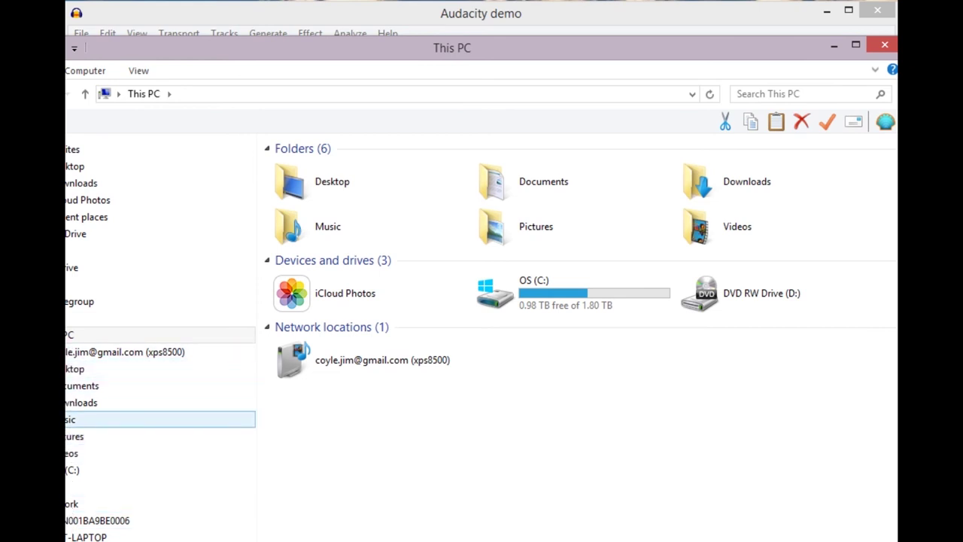
{"action": "left_click", "coordinate": [67, 419]}
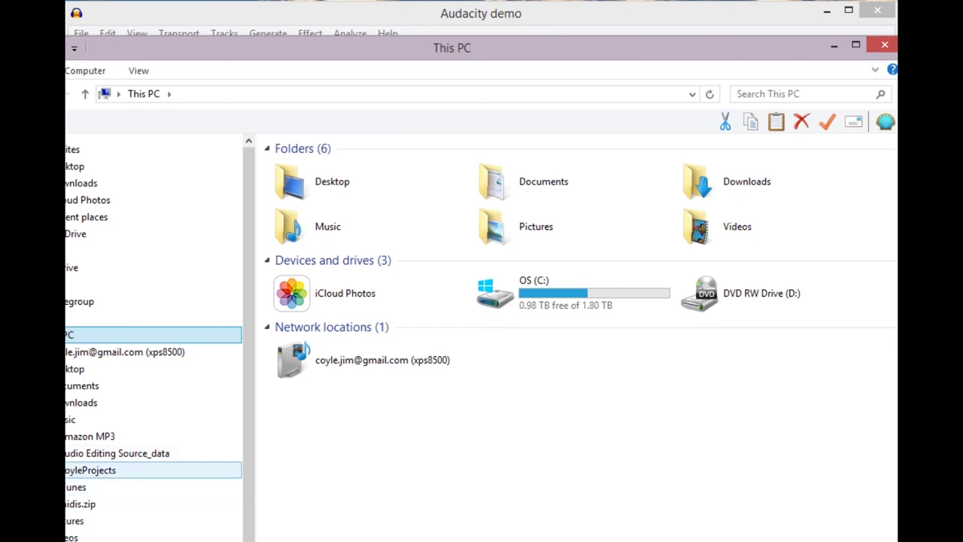
{"action": "left_click", "coordinate": [81, 471]}
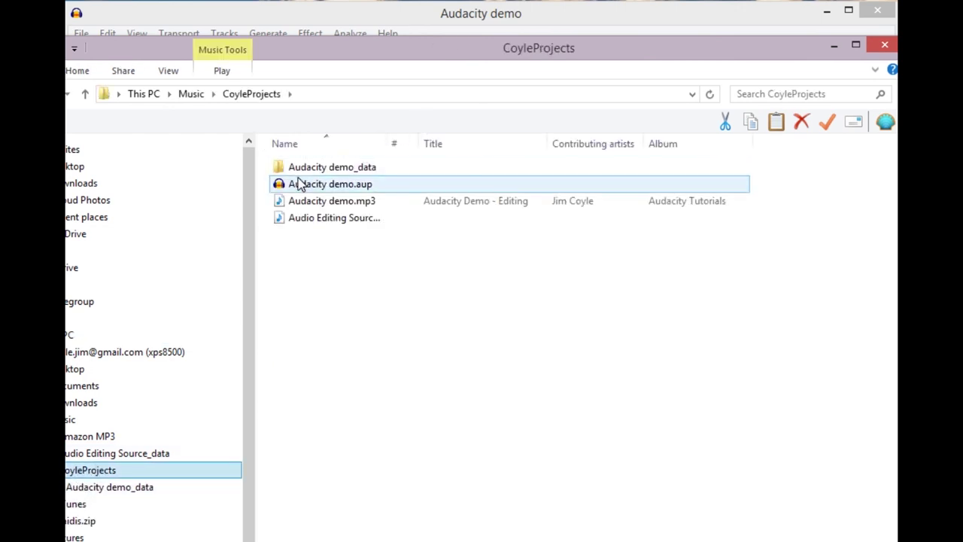
{"action": "mouse_move", "coordinate": [279, 205]}
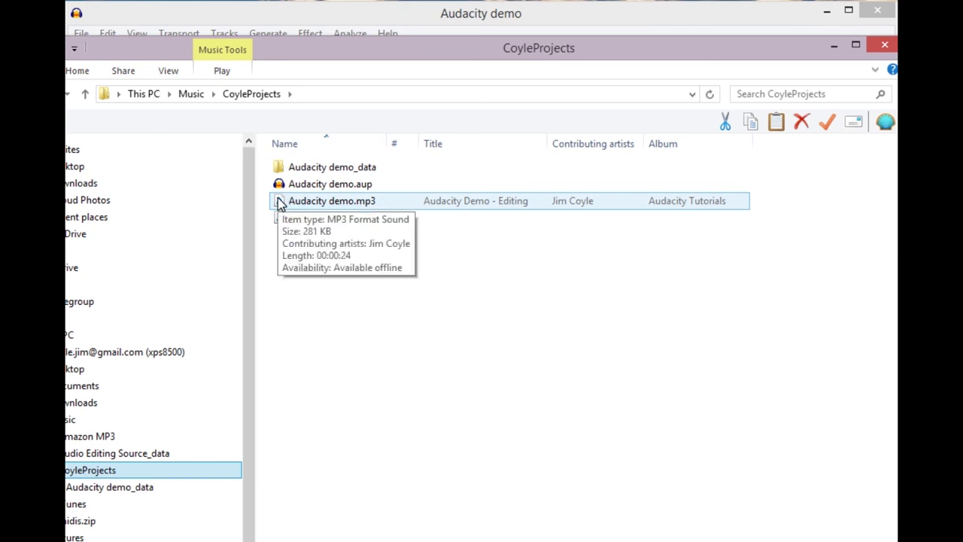
{"action": "double_click", "coordinate": [279, 203]}
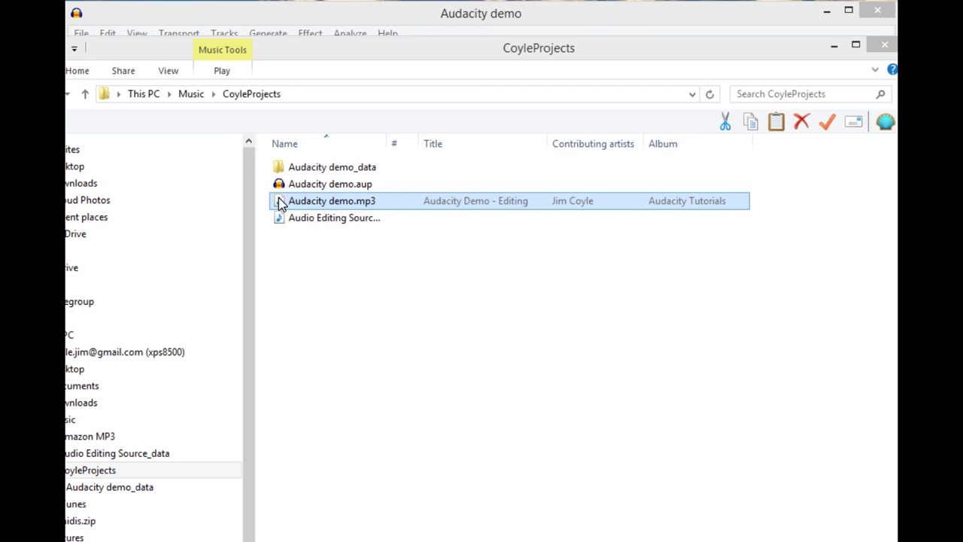
{"action": "left_click", "coordinate": [884, 47]}
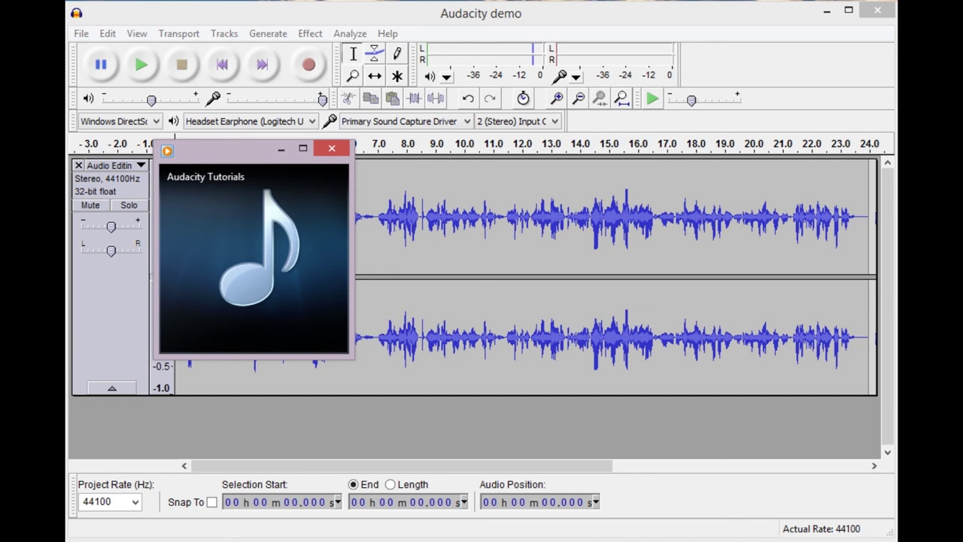
{"action": "mouse_move", "coordinate": [258, 331]}
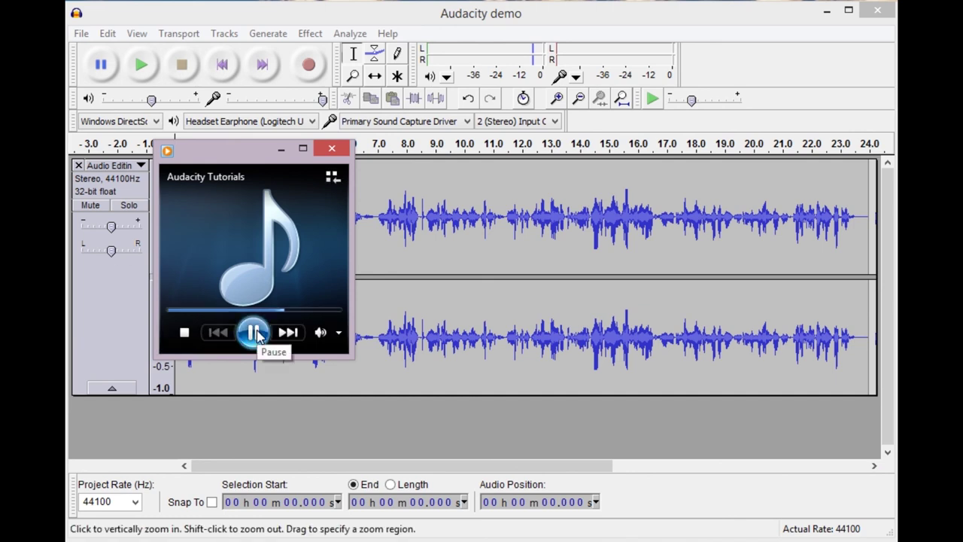